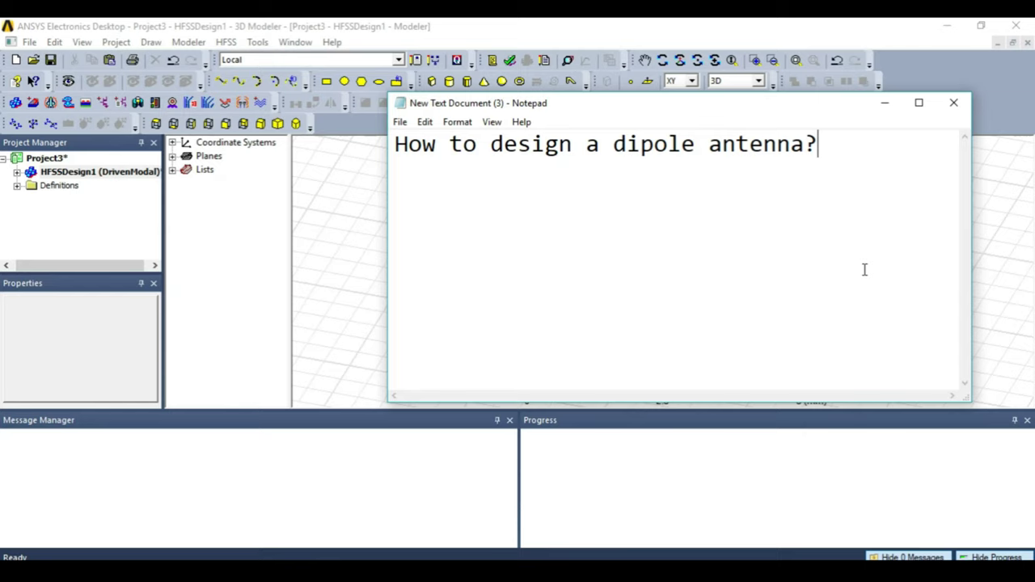
# - Replace the Notepad text with "I will use variable that I have already defined"
pyautogui.hotkey('ctrl', 'a')
pyautogui.press('BackSpace')
pyautogui.write('I ')
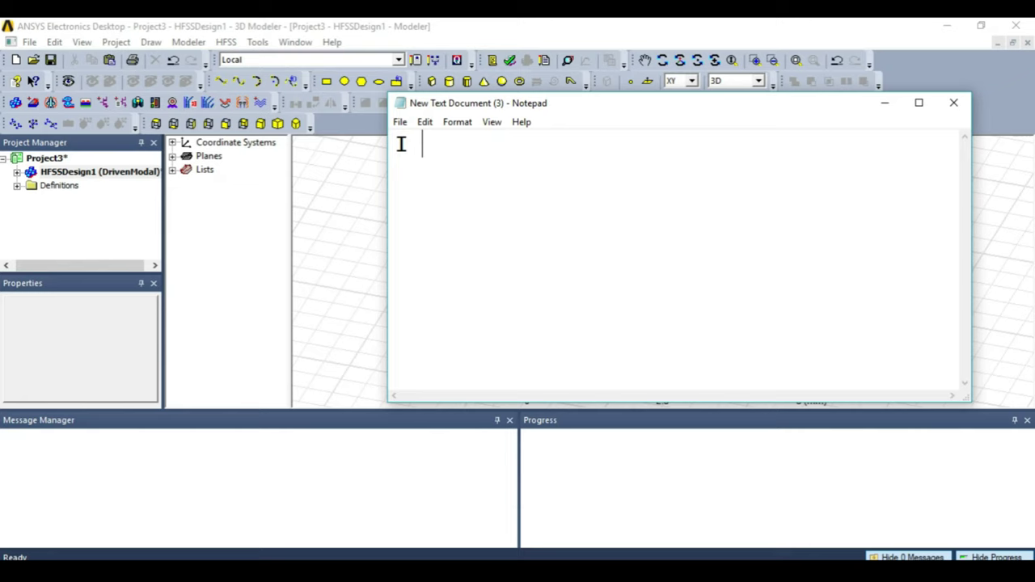
pyautogui.write('will us')
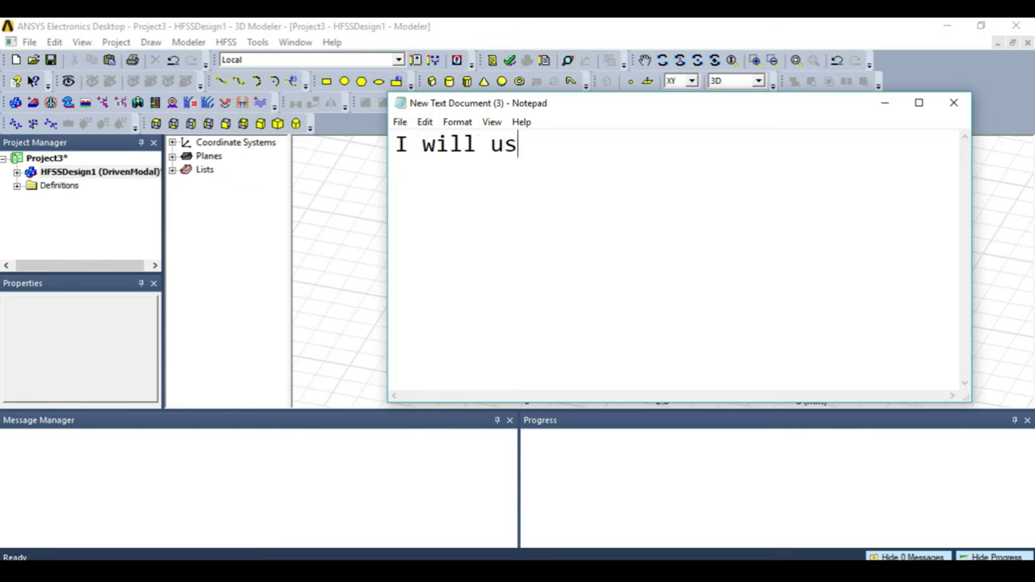
pyautogui.write('e vari')
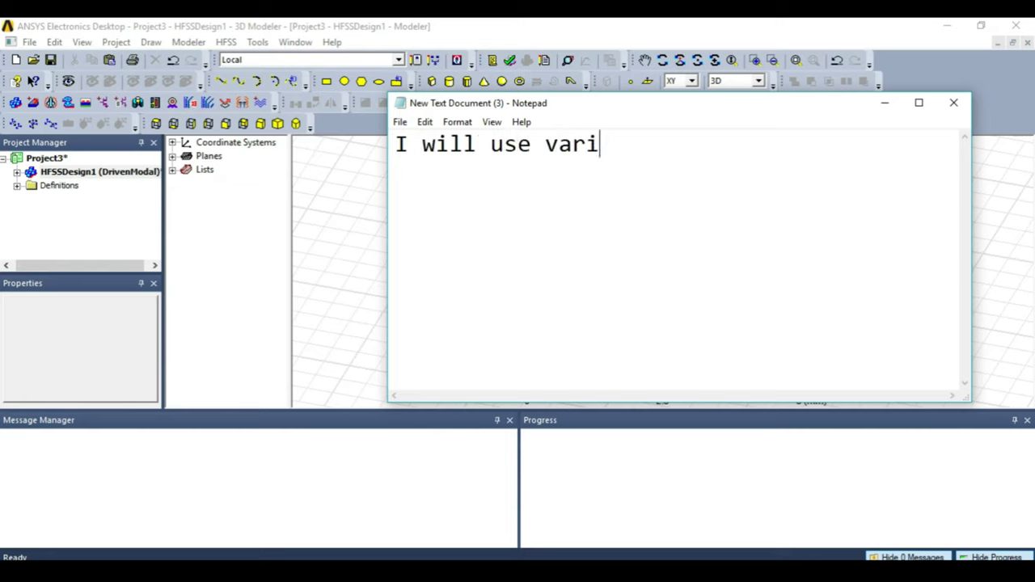
pyautogui.write('able tha')
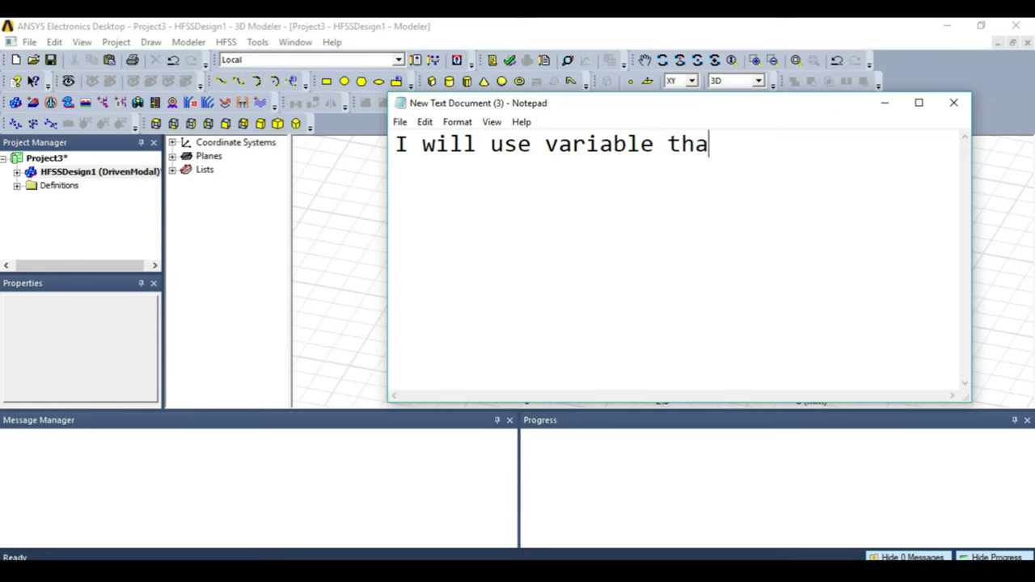
pyautogui.write('t I have ')
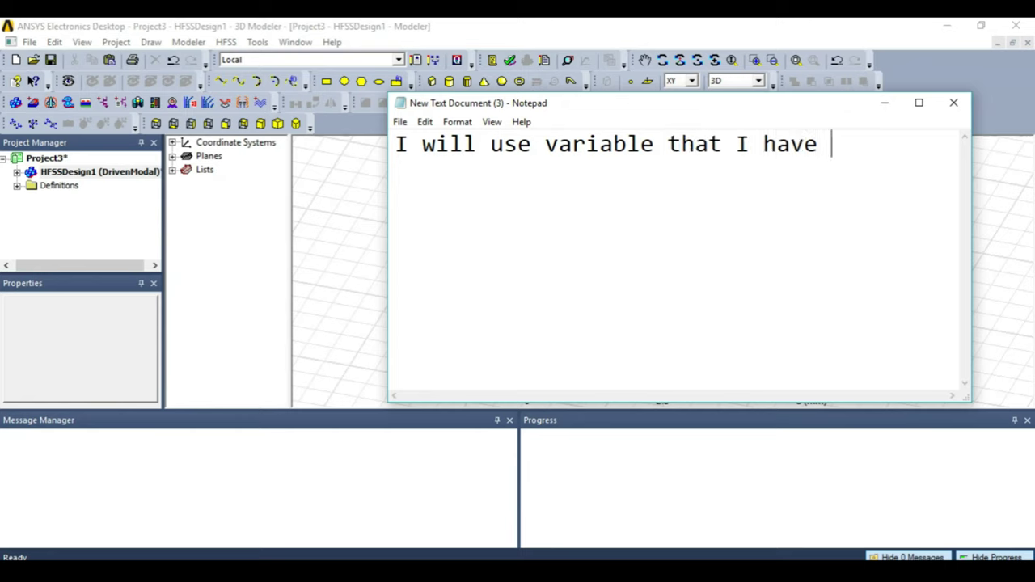
pyautogui.write('alread')
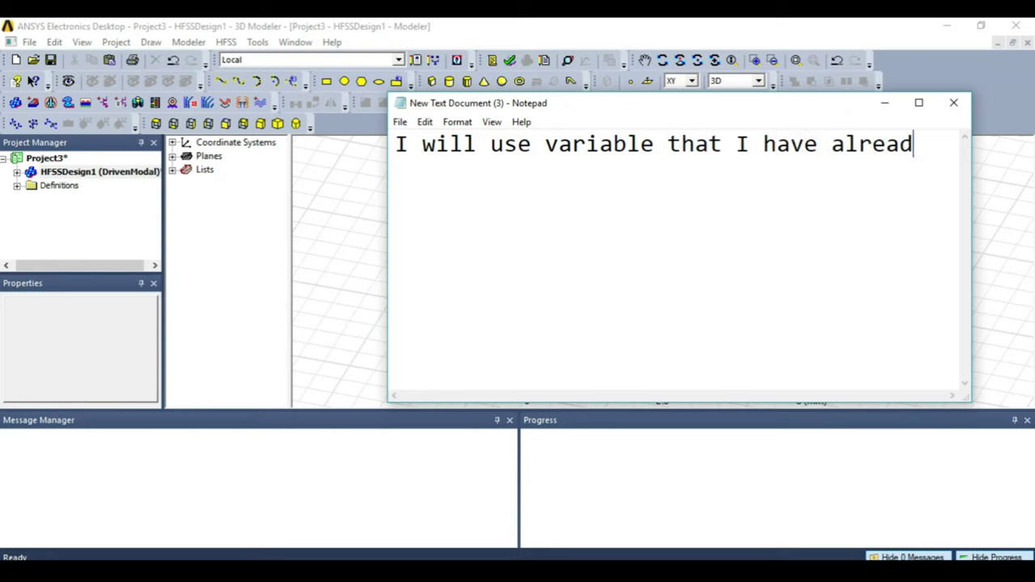
pyautogui.write('y defined')
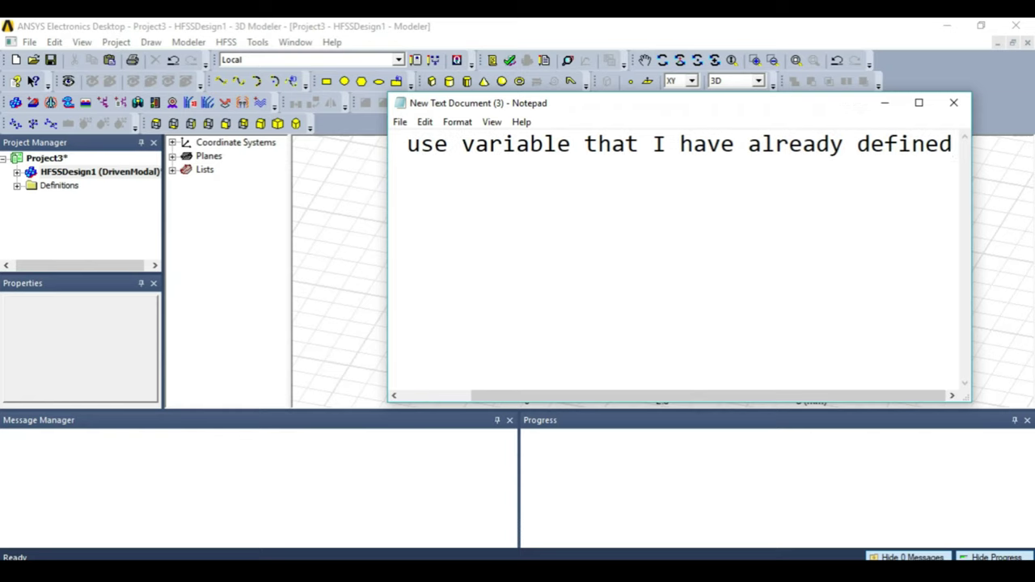
# - Switch to ANSYS Electronics Desktop and review the local variables in the HFSS design properties
pyautogui.click(886, 104)
pyautogui.click(225, 42)
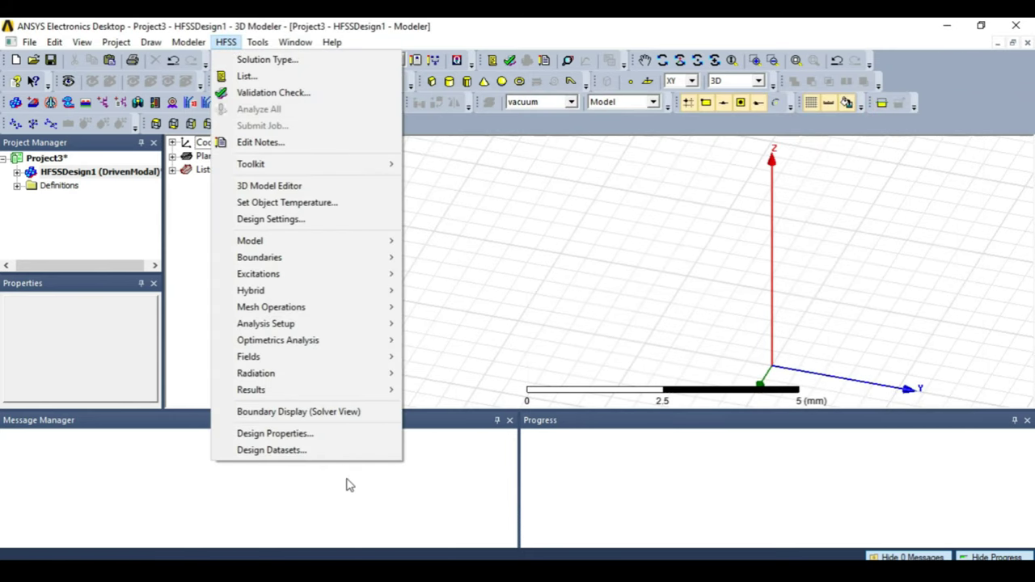
pyautogui.click(331, 434)
pyautogui.scroll(-1, 548, 298)
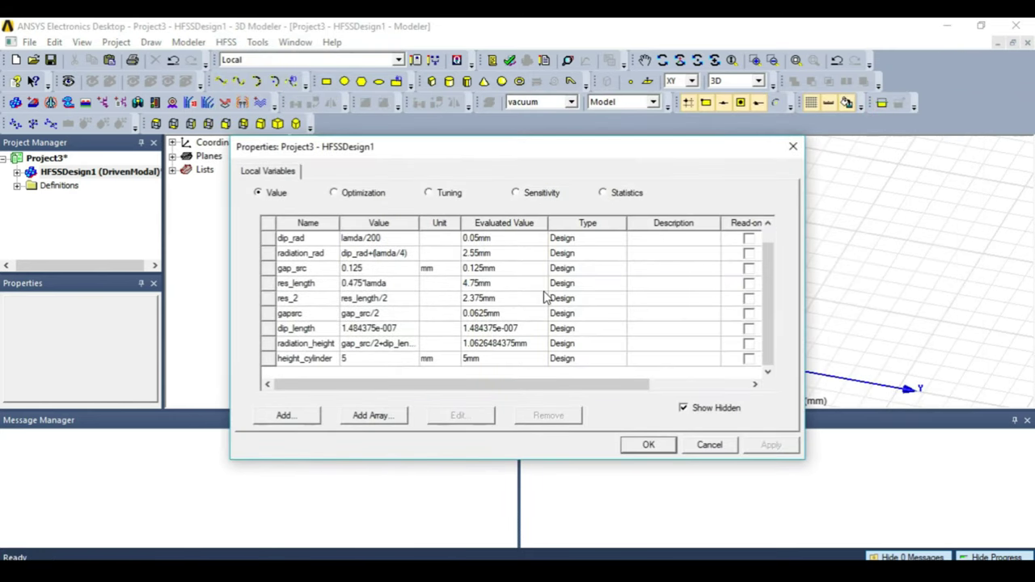
pyautogui.scroll(1, 546, 301)
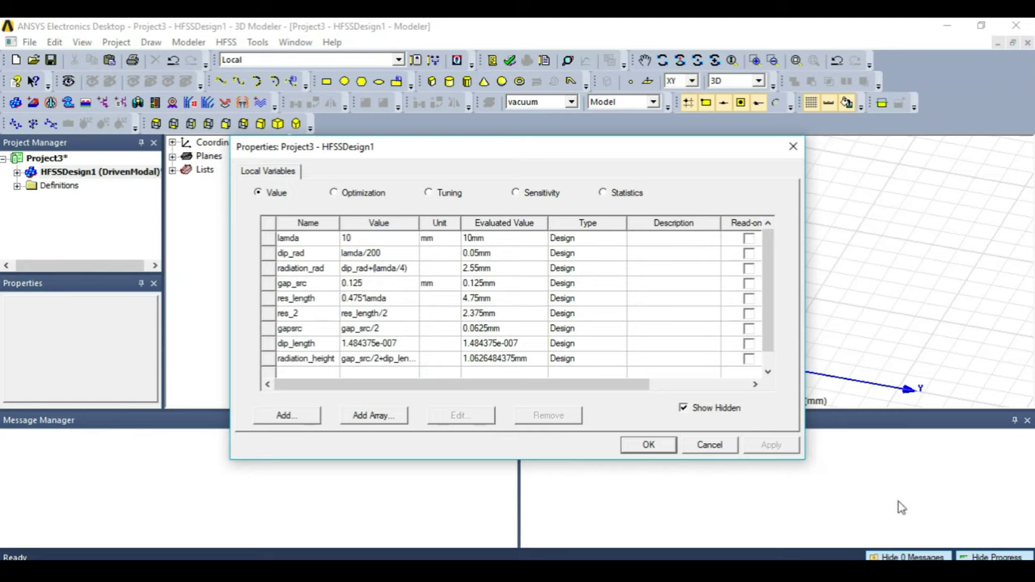
pyautogui.click(670, 452)
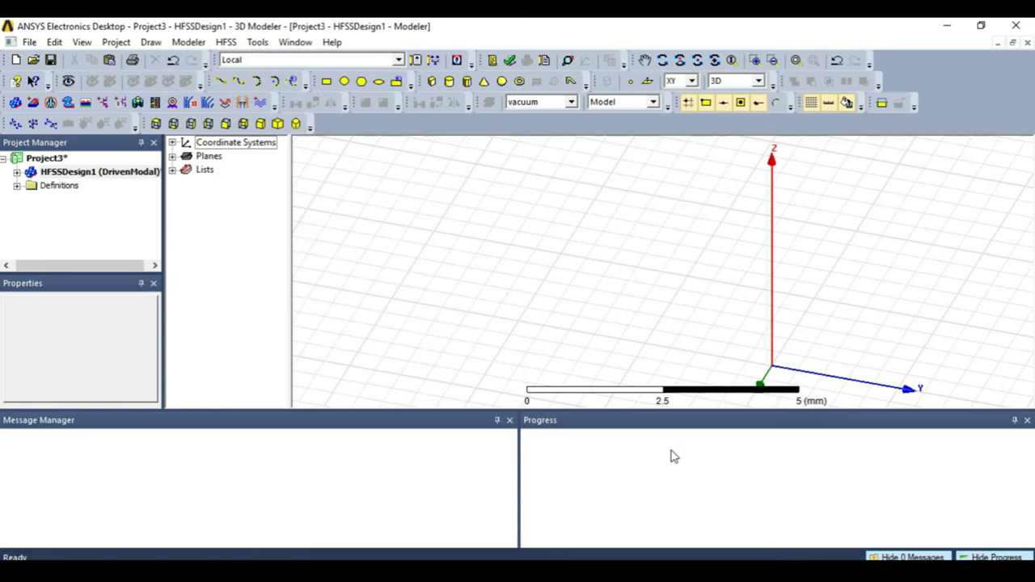
# - Switch to Notepad, replace the note with "start by creating cylinder", and minimize the window
pyautogui.hotkey('alt', 'Tab')
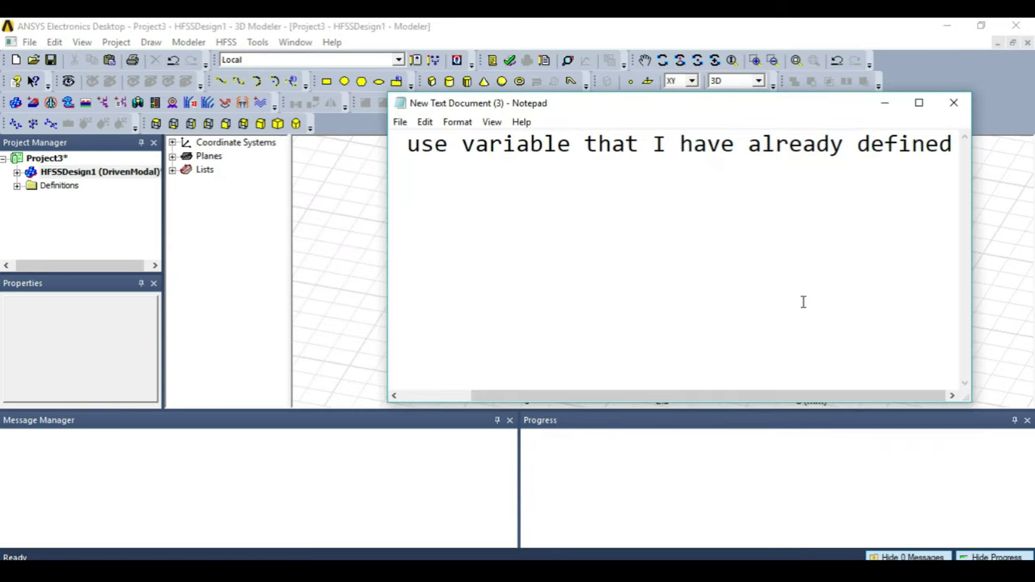
pyautogui.hotkey('ctrl', 'a')
pyautogui.write('start')
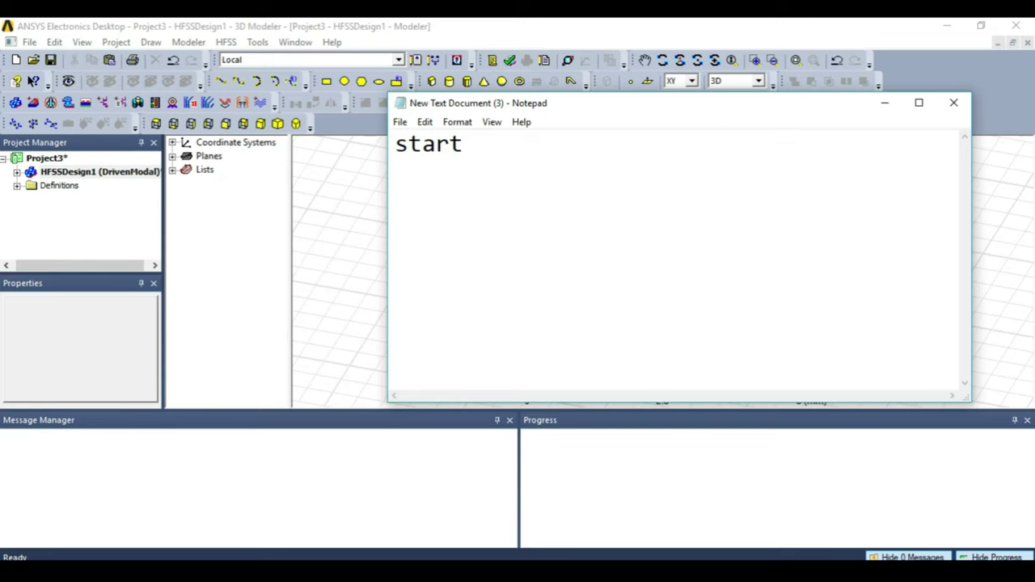
pyautogui.write(' by cre')
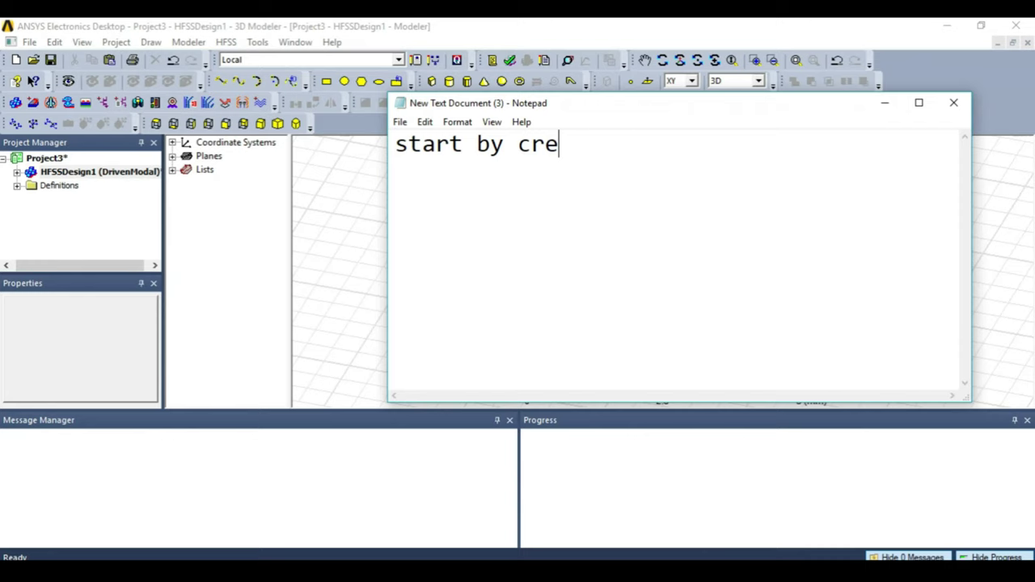
pyautogui.write('ating ')
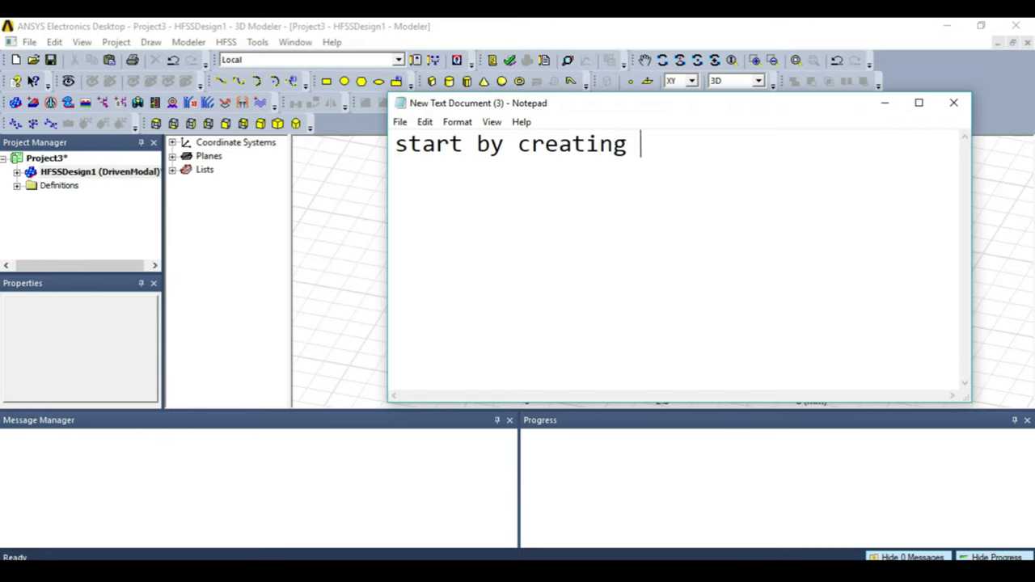
pyautogui.write('cyli')
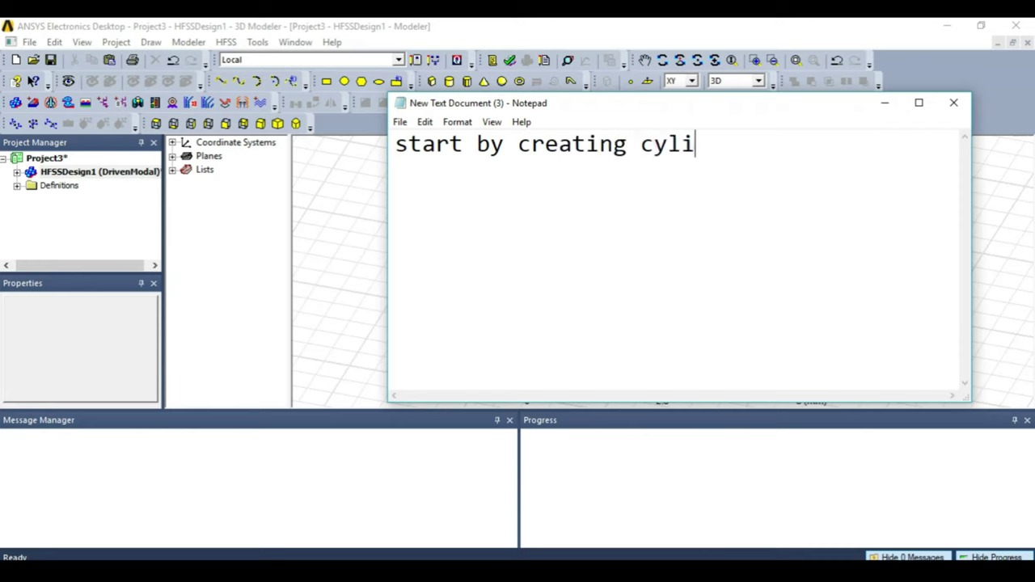
pyautogui.write('nder')
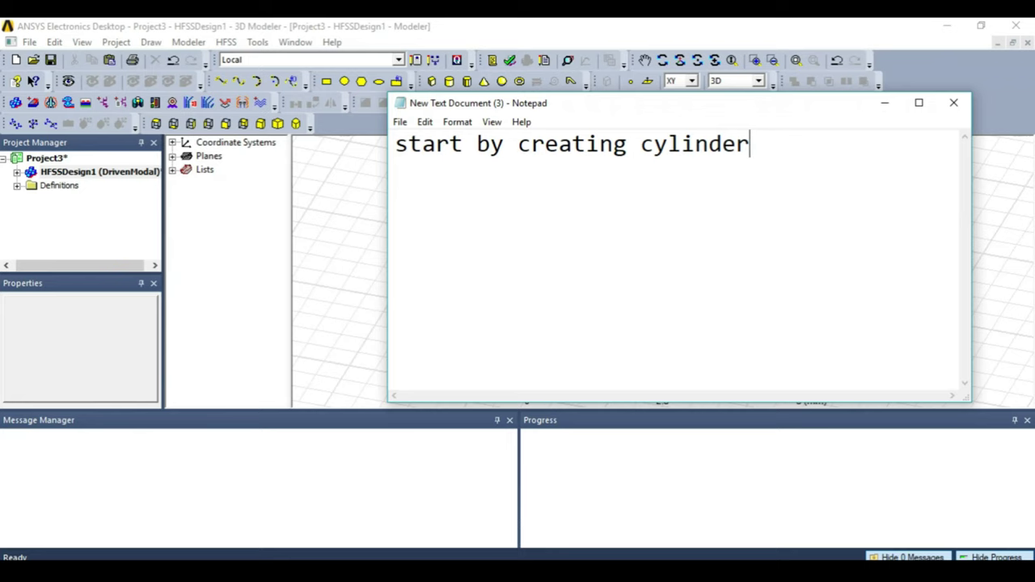
pyautogui.click(886, 107)
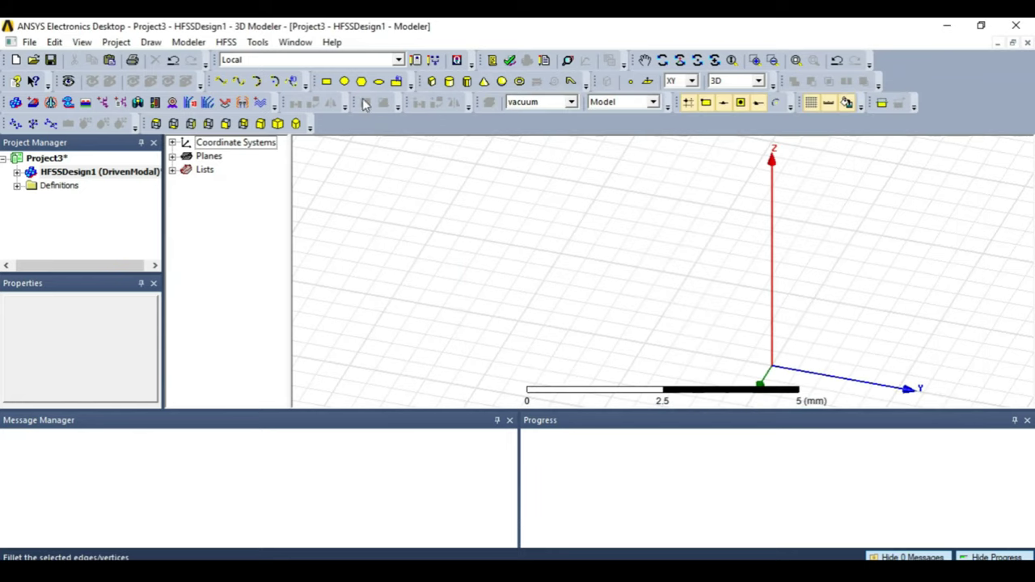
# - Draw a Z-axis cylinder centred at (-1, -2, 0) mm, about 0.71 mm in radius and 0.5 mm high
pyautogui.click(448, 83)
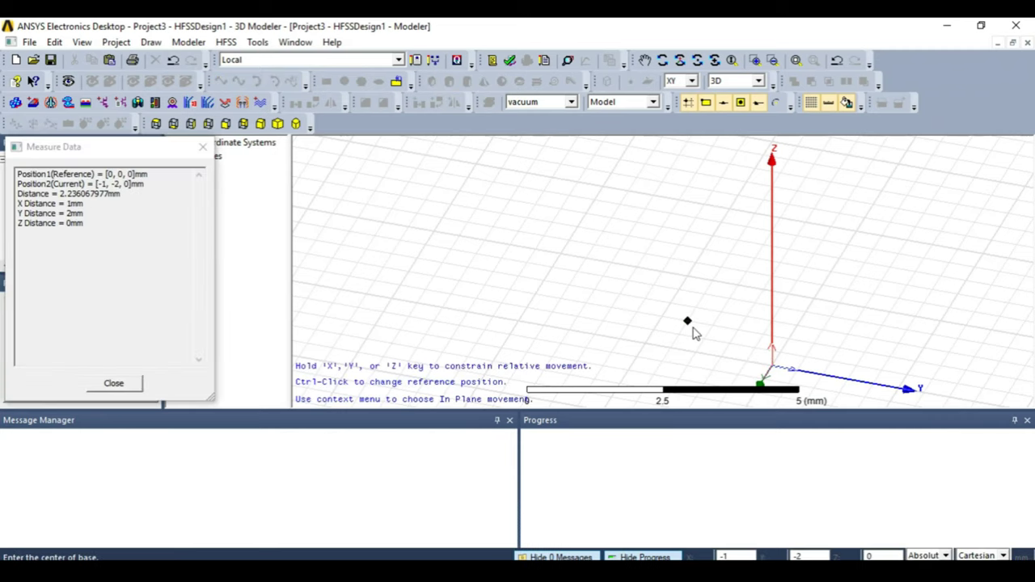
pyautogui.click(690, 325)
pyautogui.click(658, 335)
pyautogui.click(655, 296)
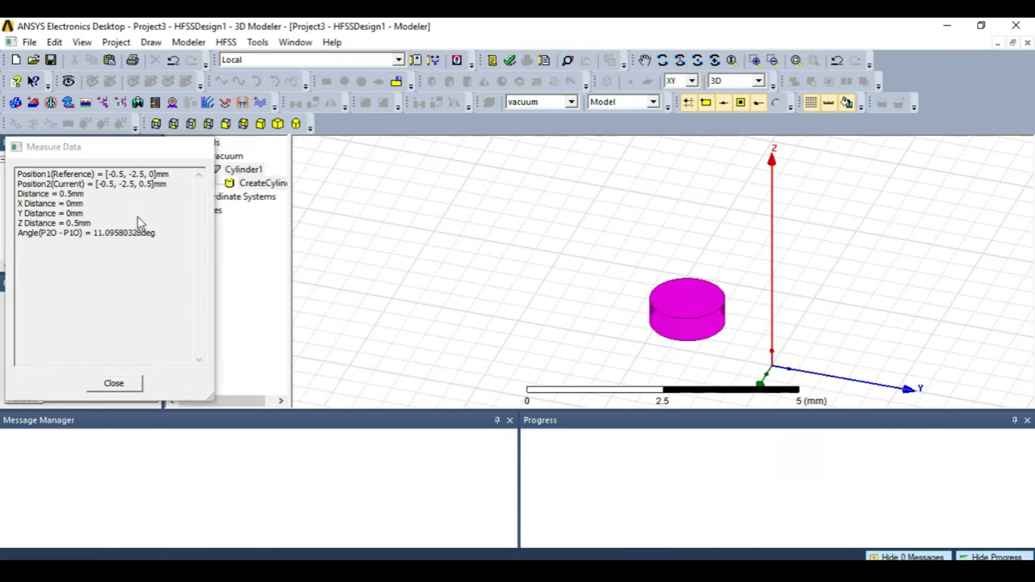
# - Set the cylinder's center position to 0mm, 0mm, gap_src/2
pyautogui.doubleClick(267, 184)
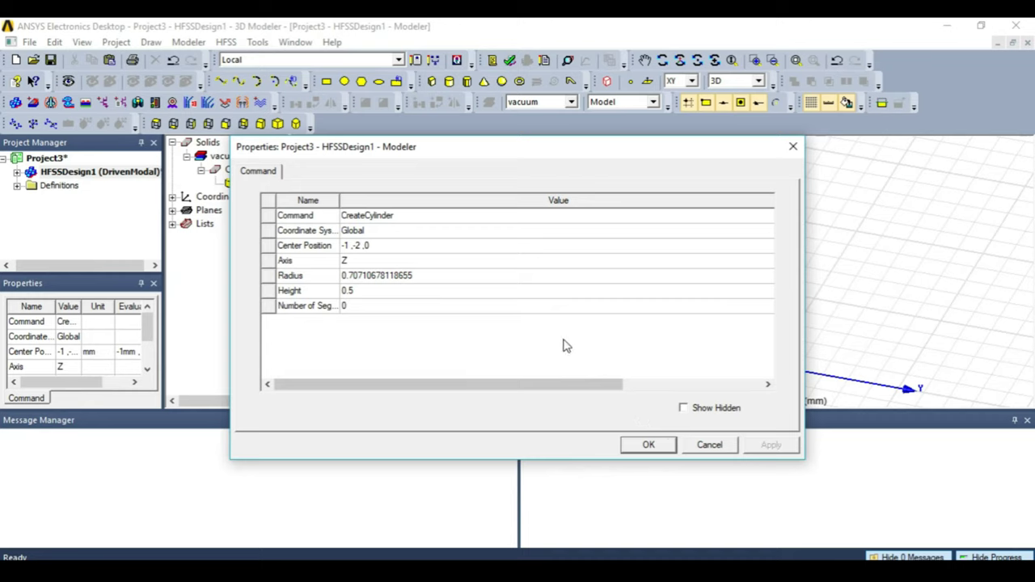
pyautogui.click(413, 249)
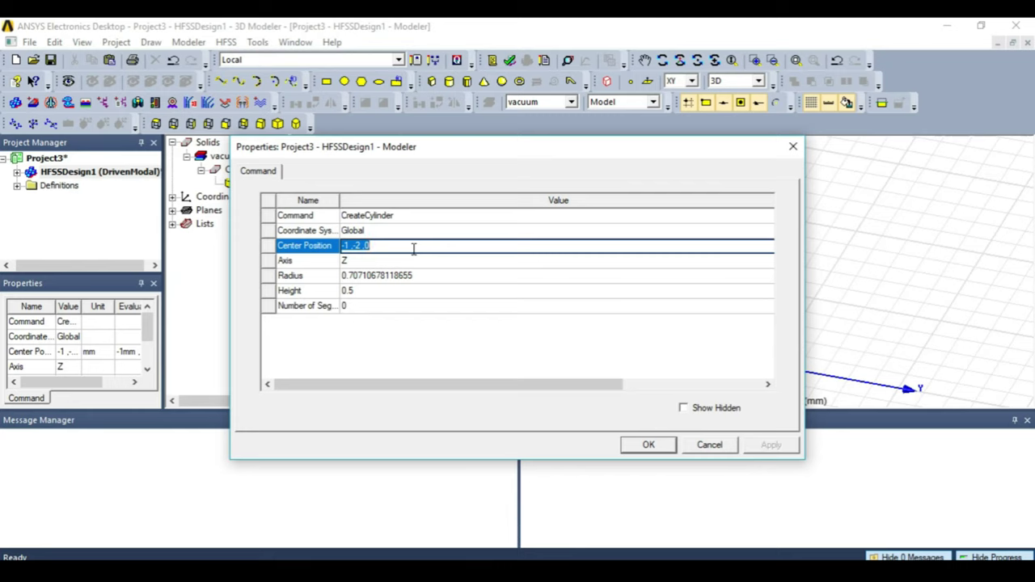
pyautogui.write('0')
pyautogui.write('_src/2')
# - Set the cylinder's radius to dip_rad and its height to dip_length, and apply the changes
pyautogui.click(428, 276)
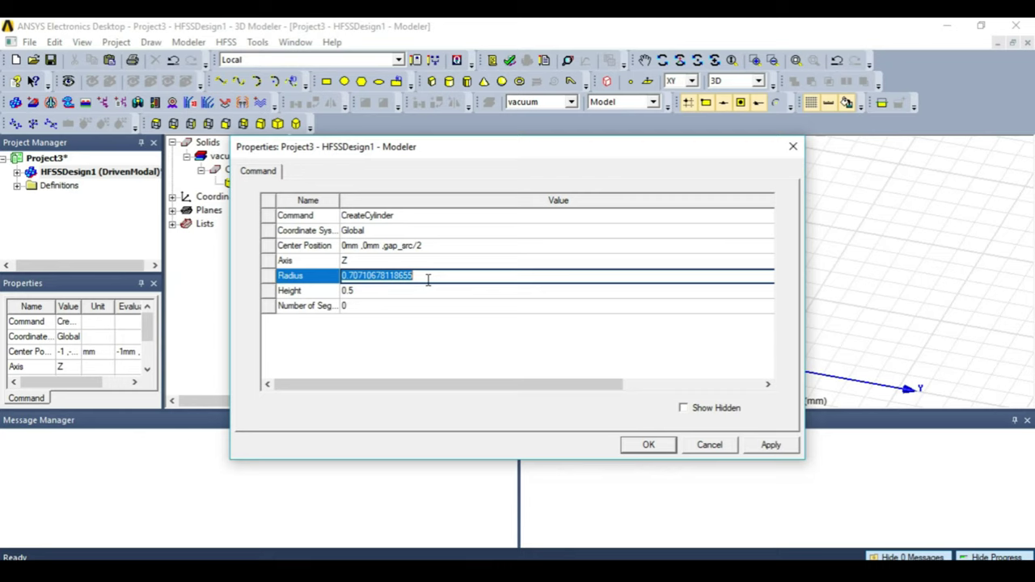
pyautogui.write('dip_rad')
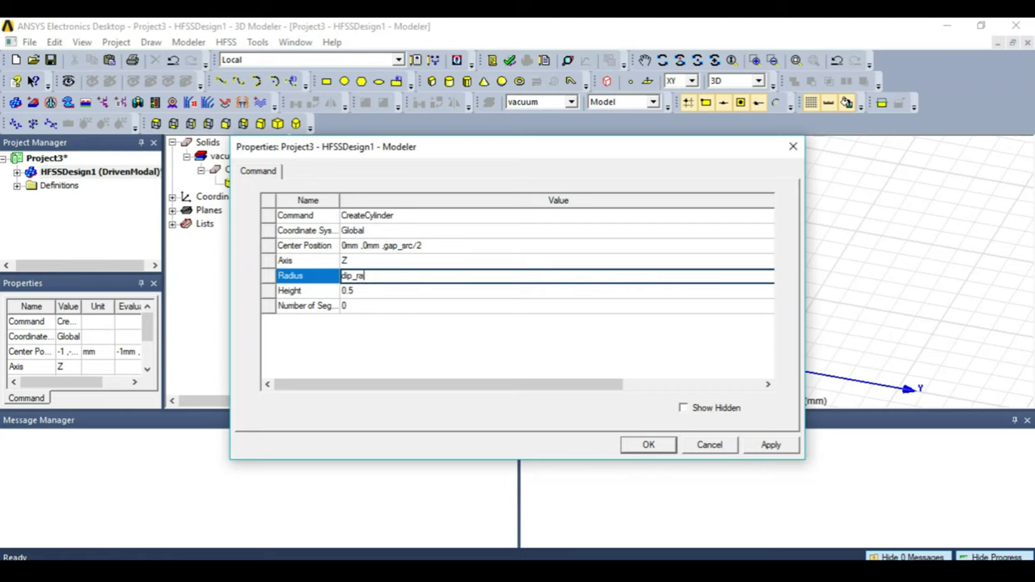
pyautogui.click(410, 291)
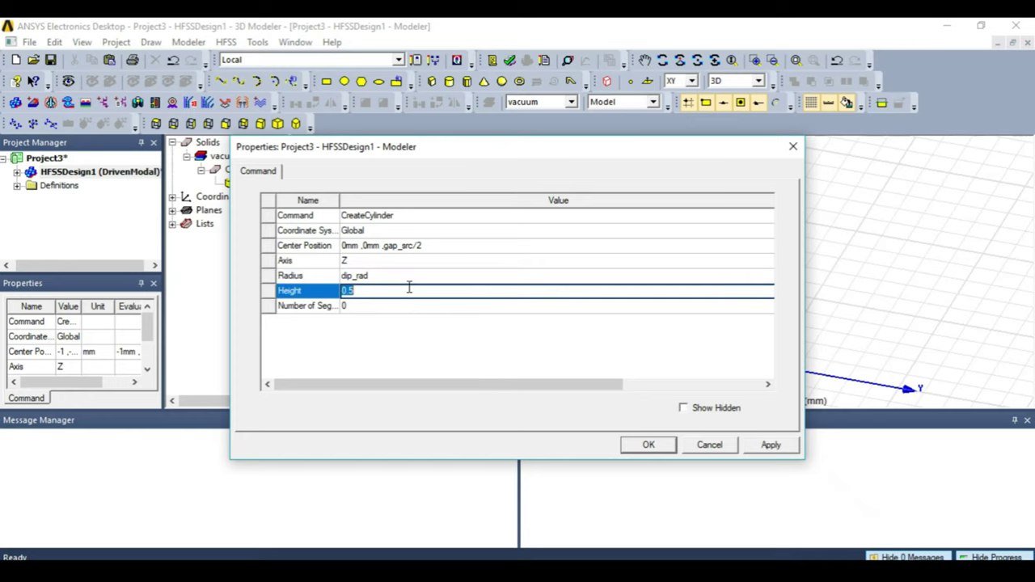
pyautogui.write('dip_length')
pyautogui.click(661, 447)
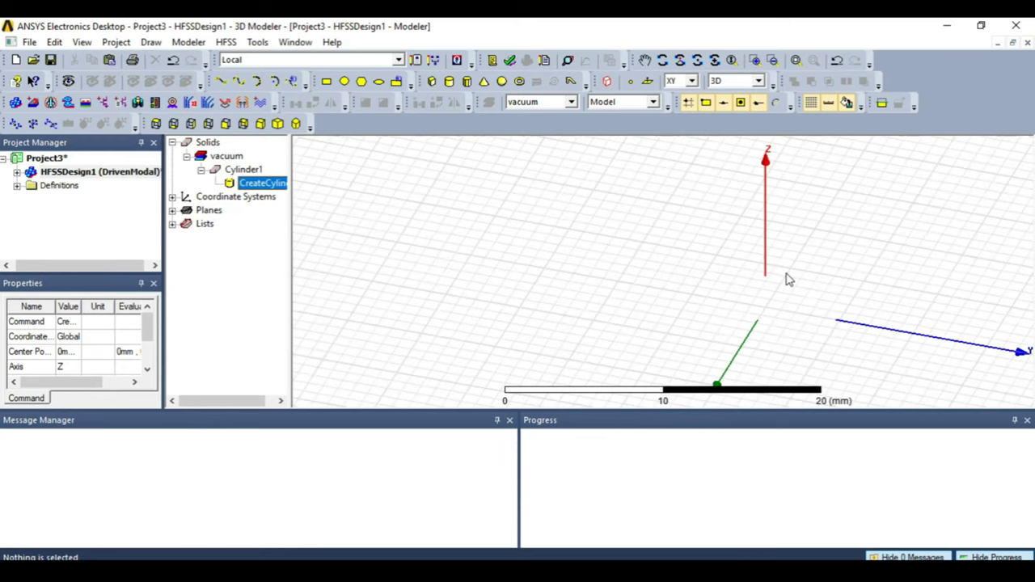
# - Examine the resized cylinder's shape and its position relative to the origin
pyautogui.click(256, 170)
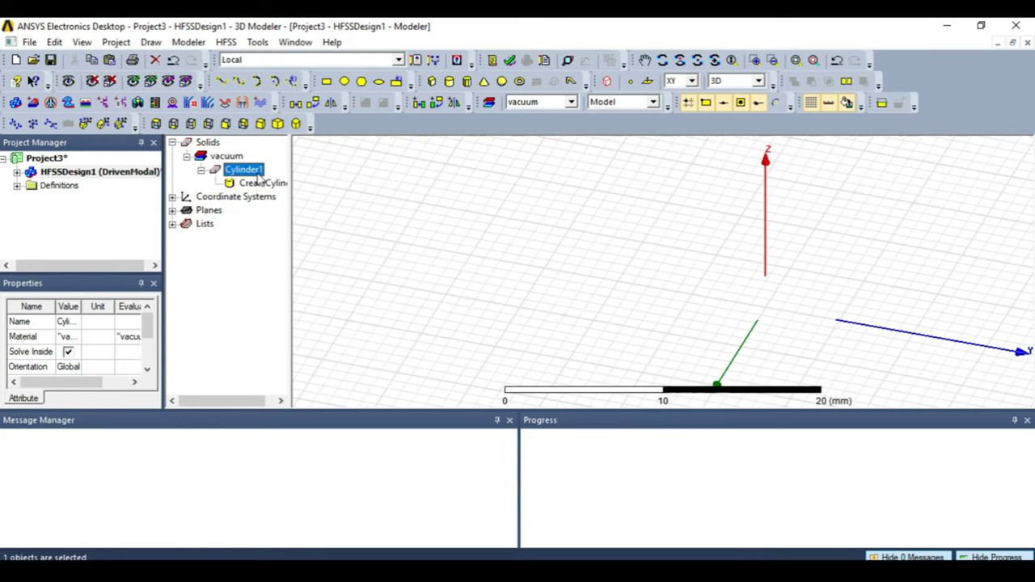
pyautogui.click(228, 158)
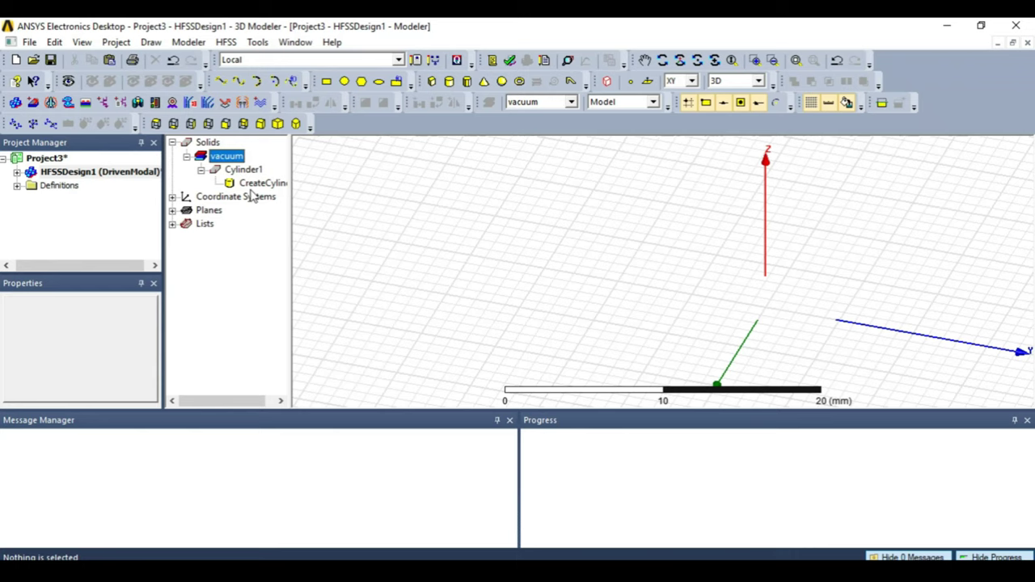
pyautogui.click(254, 185)
pyautogui.scroll(-2, 772, 217)
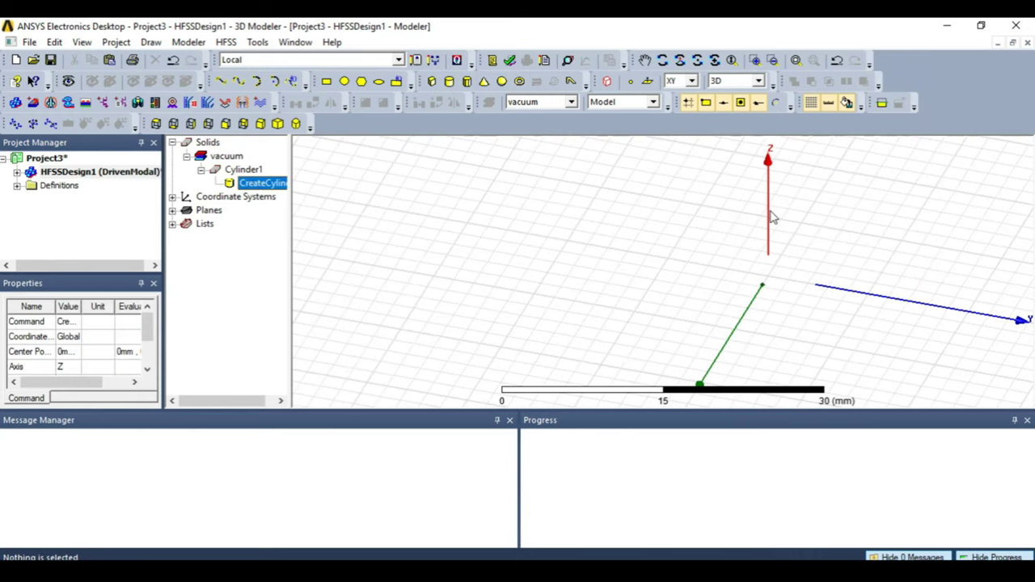
pyautogui.hotkey('ctrl', 'd')
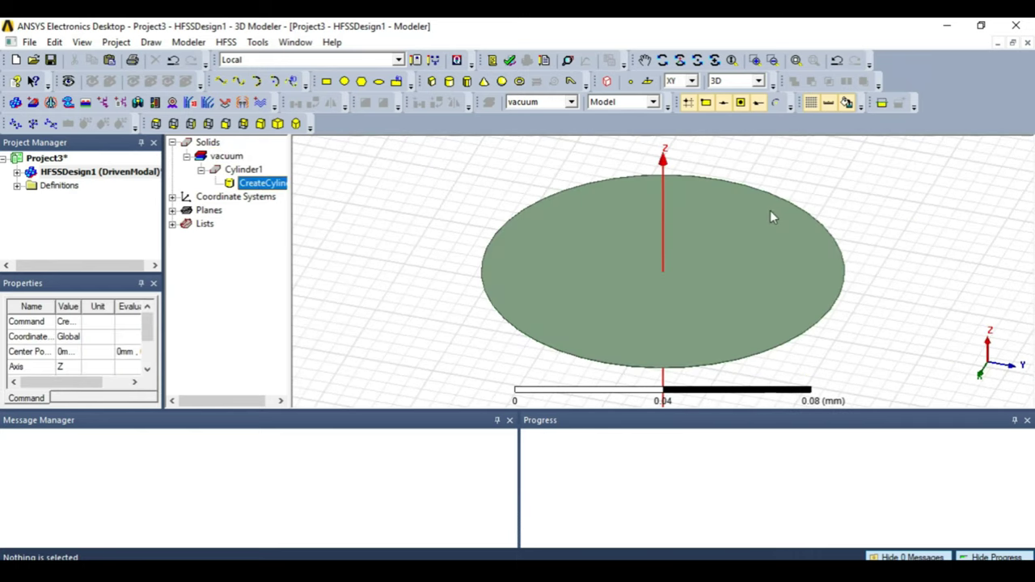
pyautogui.scroll(-1, 765, 212)
pyautogui.scroll(-3, 809, 291)
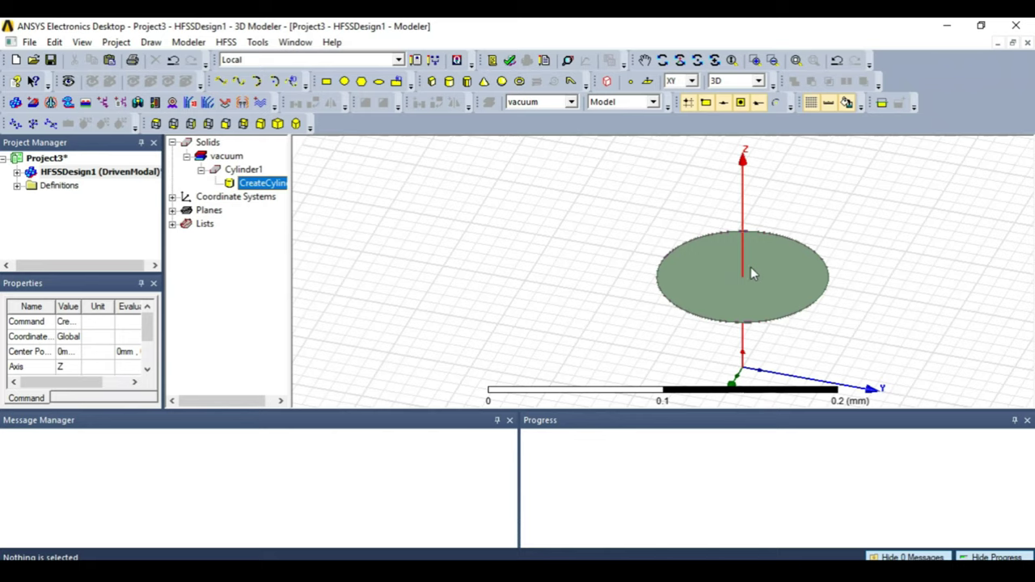
pyautogui.click(661, 61)
pyautogui.moveTo(796, 246); pyautogui.dragTo(777, 224)
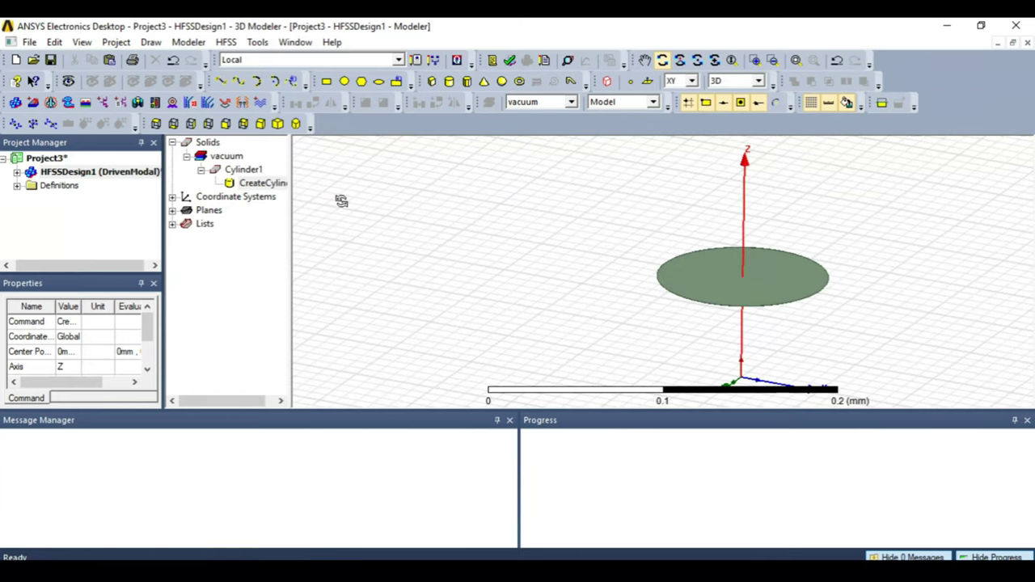
# - Assign the pec material to the vacuum cylinder
pyautogui.click(228, 157)
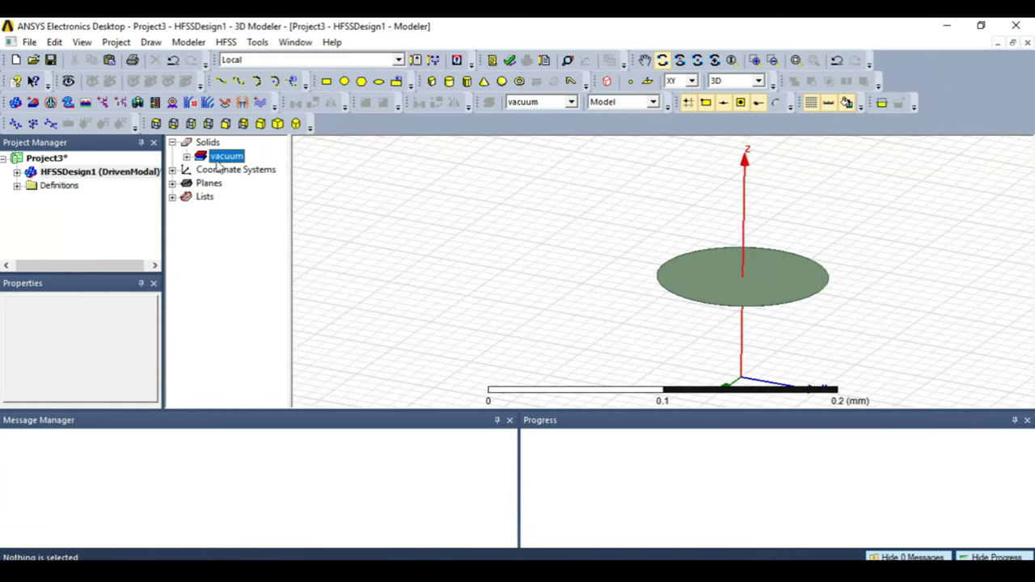
pyautogui.doubleClick(252, 171)
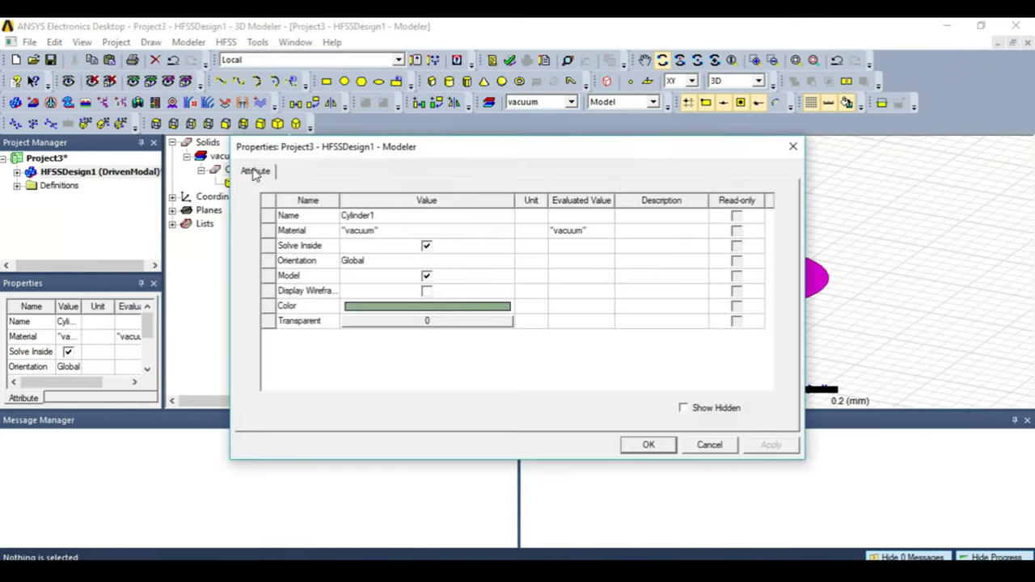
pyautogui.click(405, 233)
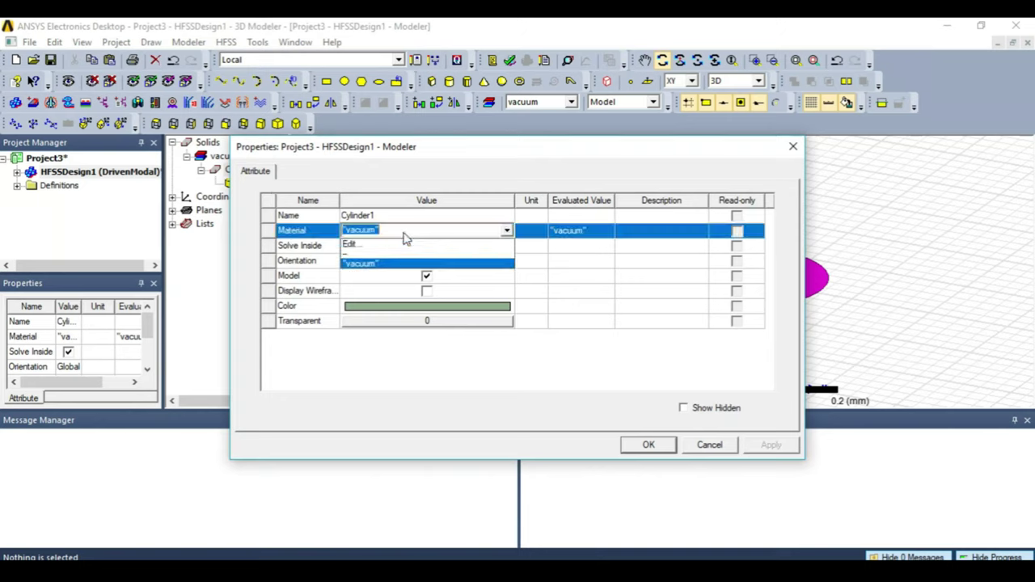
pyautogui.click(405, 246)
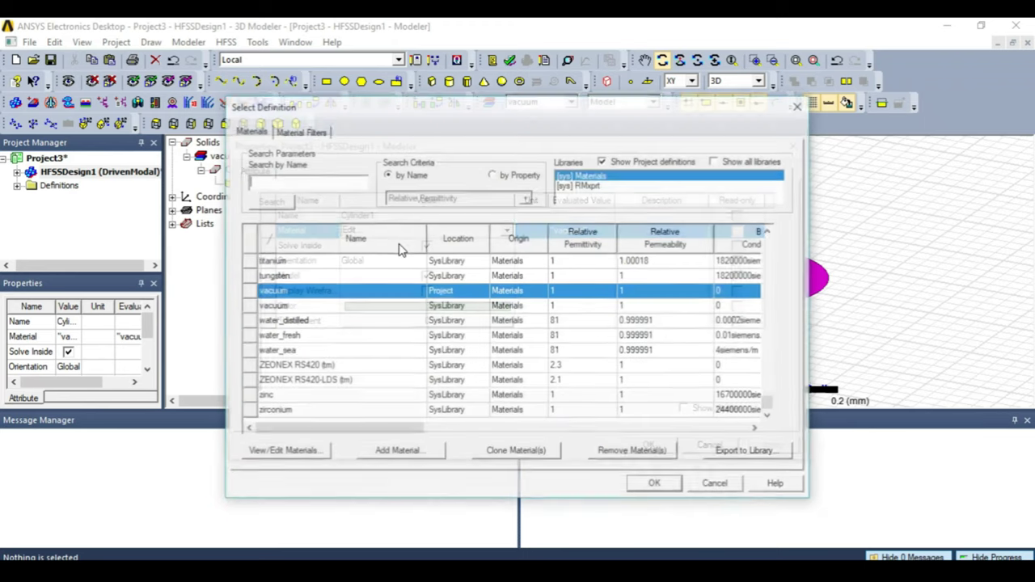
pyautogui.write('p')
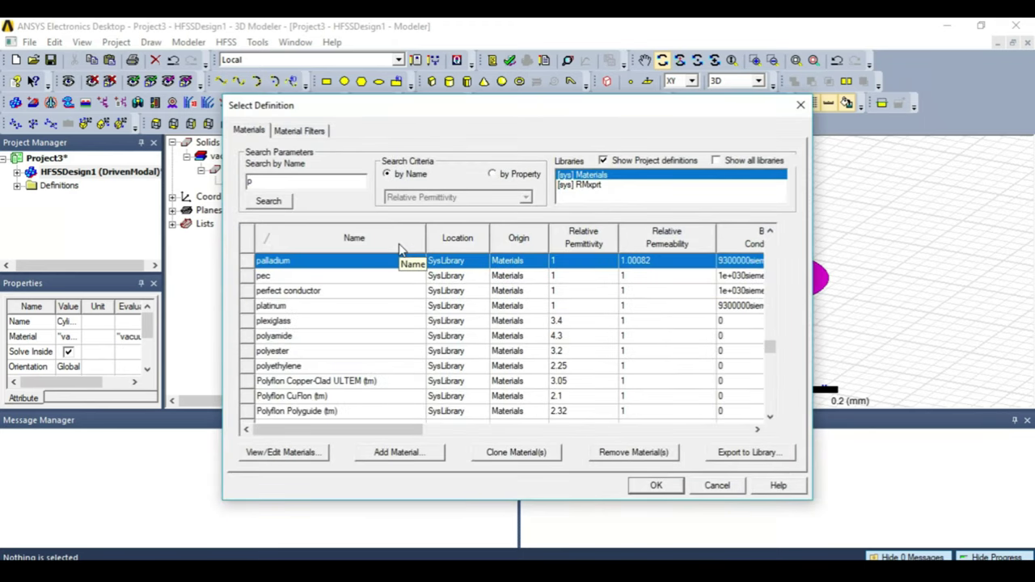
pyautogui.write('e')
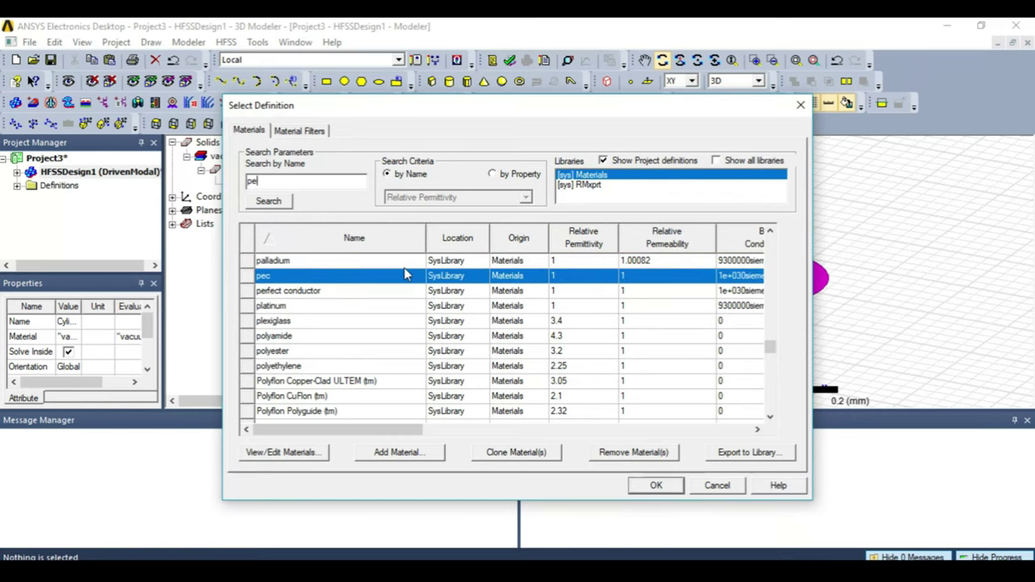
pyautogui.click(656, 485)
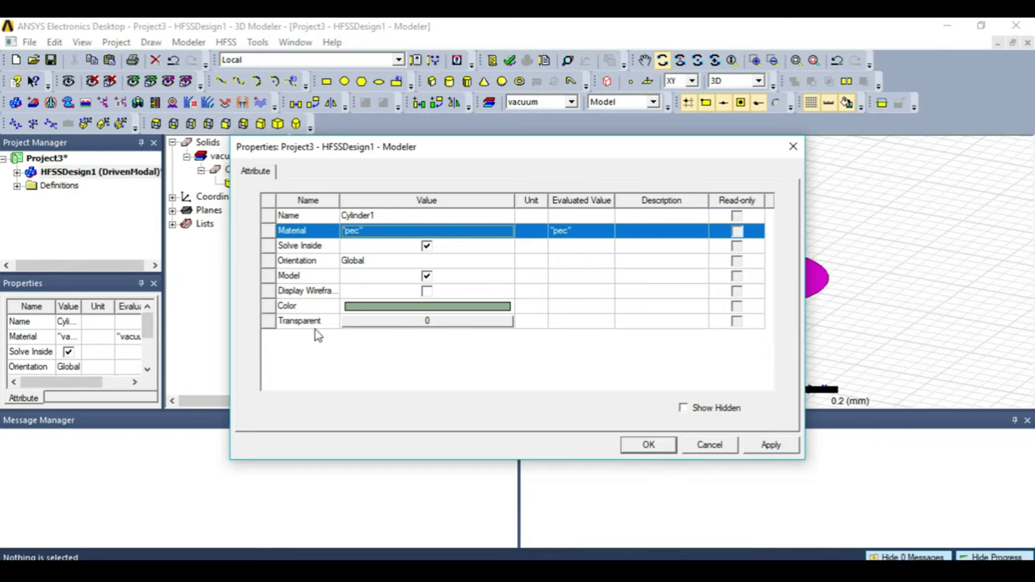
# - Rename the cylinder as dip1 and confirm its attributes
pyautogui.click(403, 220)
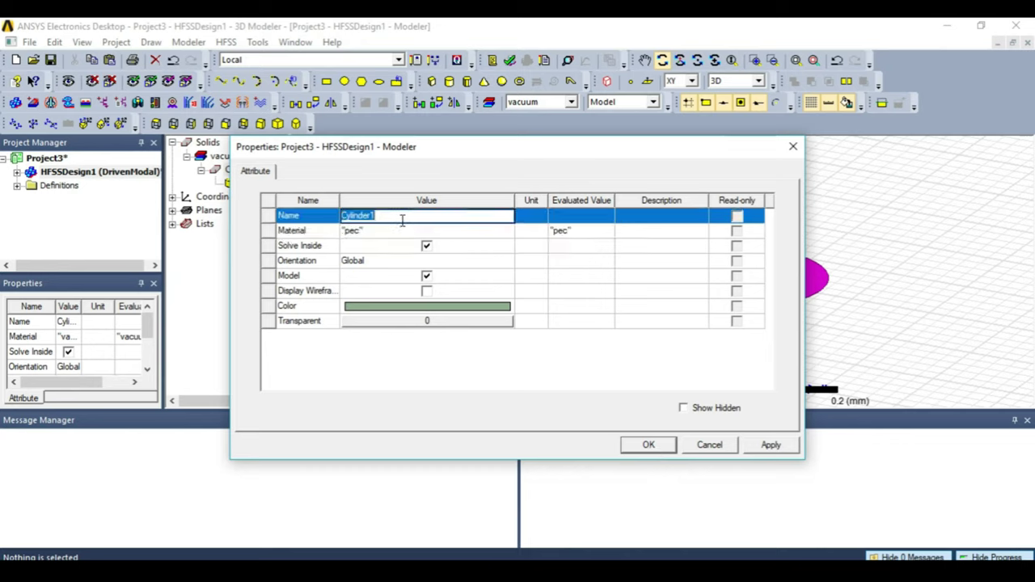
pyautogui.write('dip1')
pyautogui.click(647, 447)
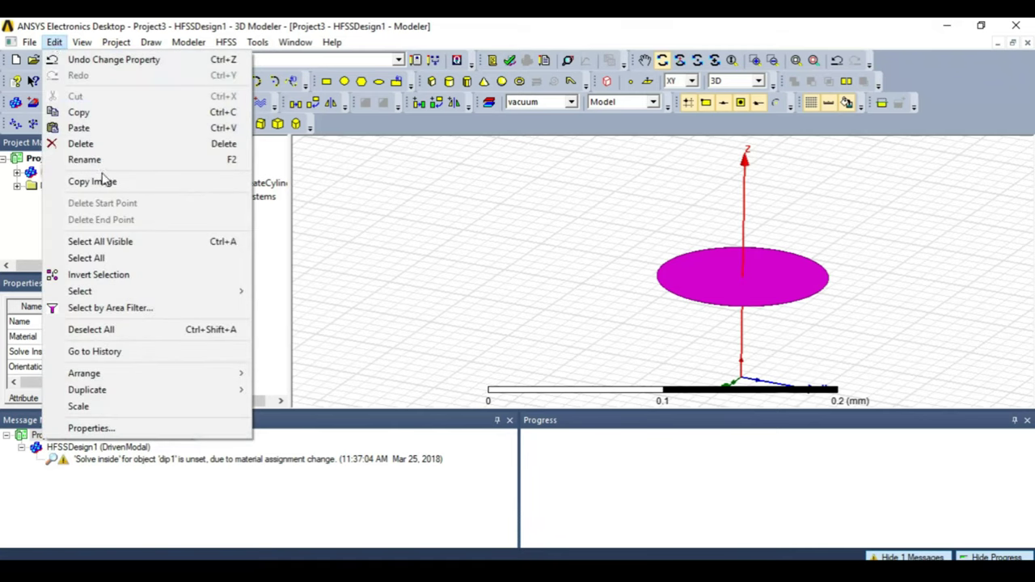
# - Duplicate dip1 around the X axis at 180 degrees with a total number of 2 to form the second dipole arm
pyautogui.moveTo(219, 396)
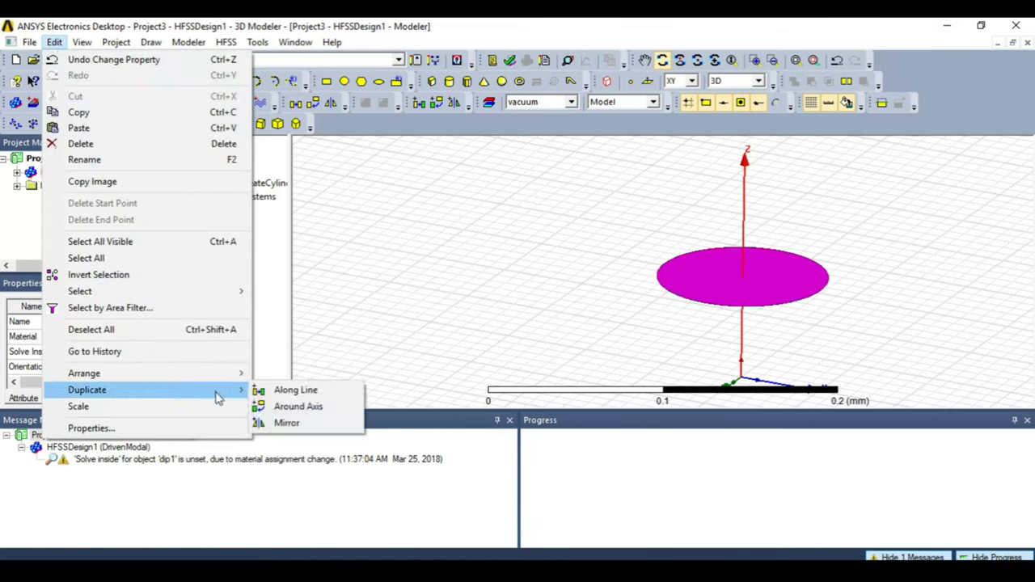
pyautogui.click(312, 408)
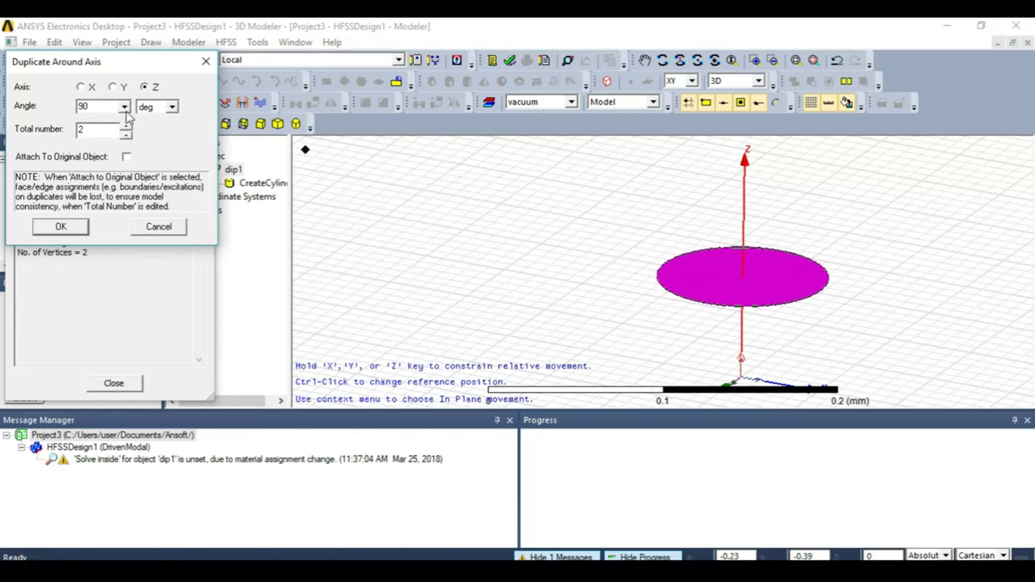
pyautogui.click(80, 88)
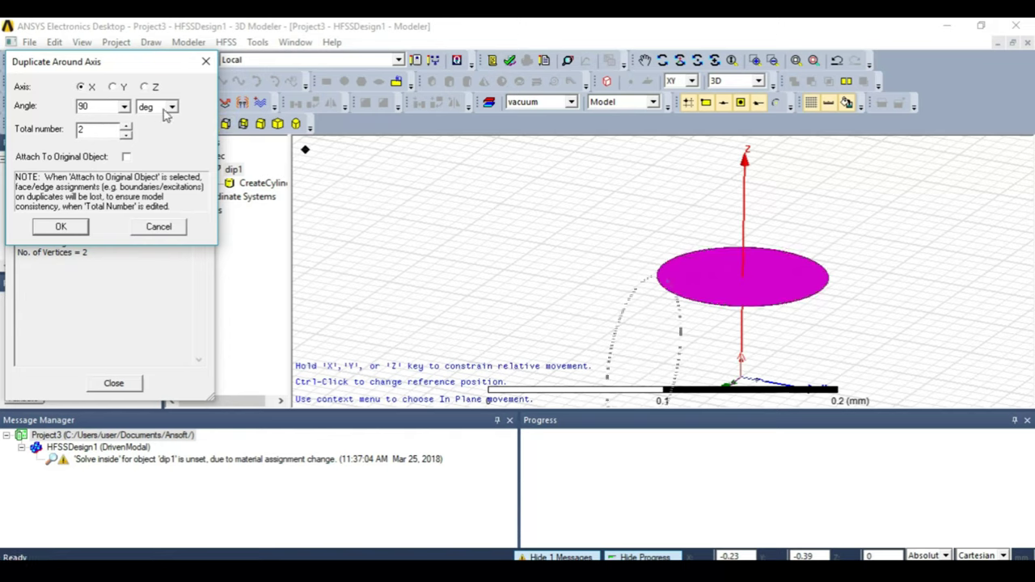
pyautogui.moveTo(104, 106); pyautogui.dragTo(71, 110)
pyautogui.write('180')
pyautogui.click(72, 230)
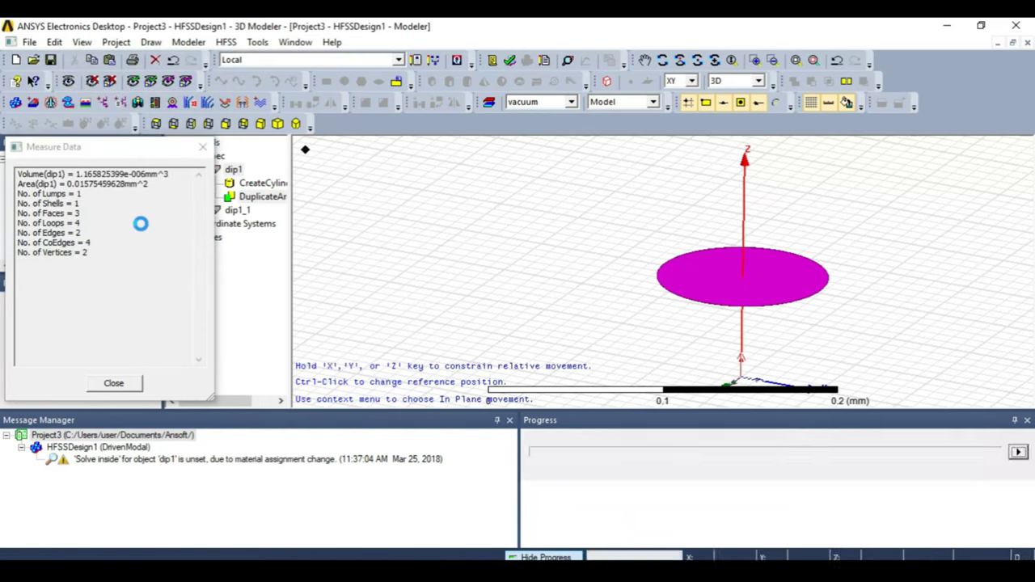
pyautogui.scroll(-4, 576, 258)
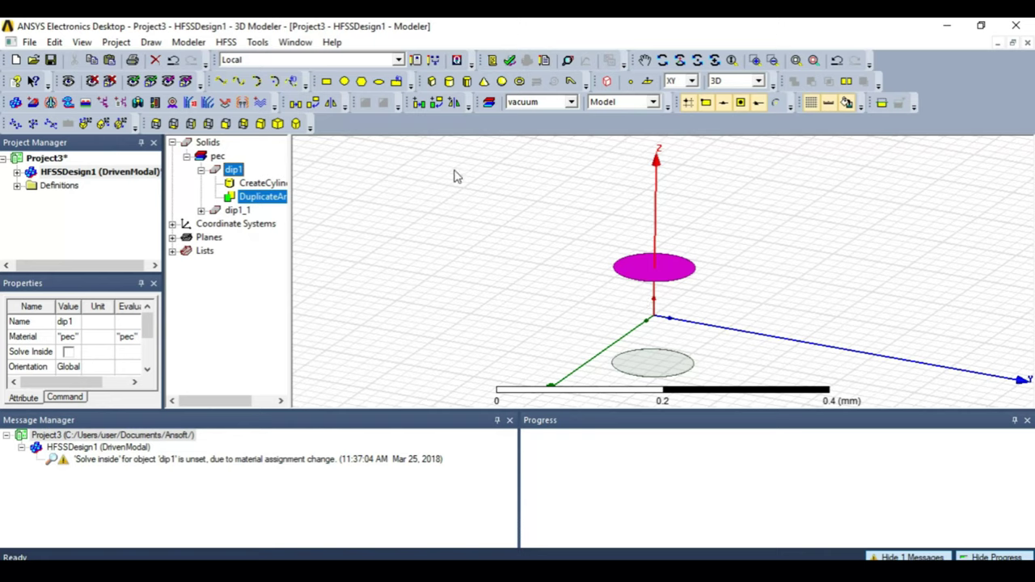
# - Draw a rectangle on the XY plane from (-0.06, -0.38, 0) mm, about 0.1 mm in X by 0.12 mm in Y
pyautogui.click(325, 84)
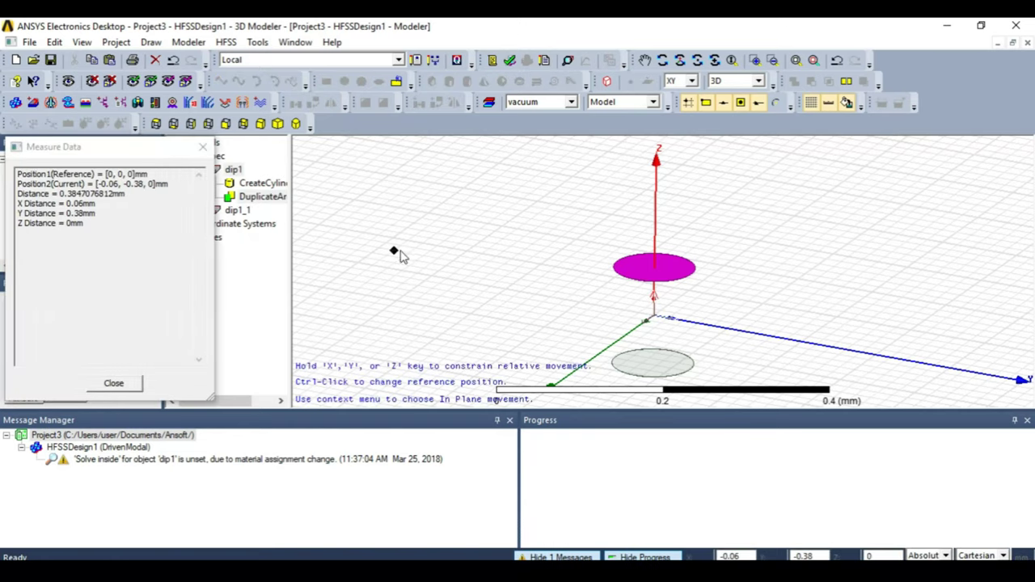
pyautogui.click(394, 252)
pyautogui.click(447, 297)
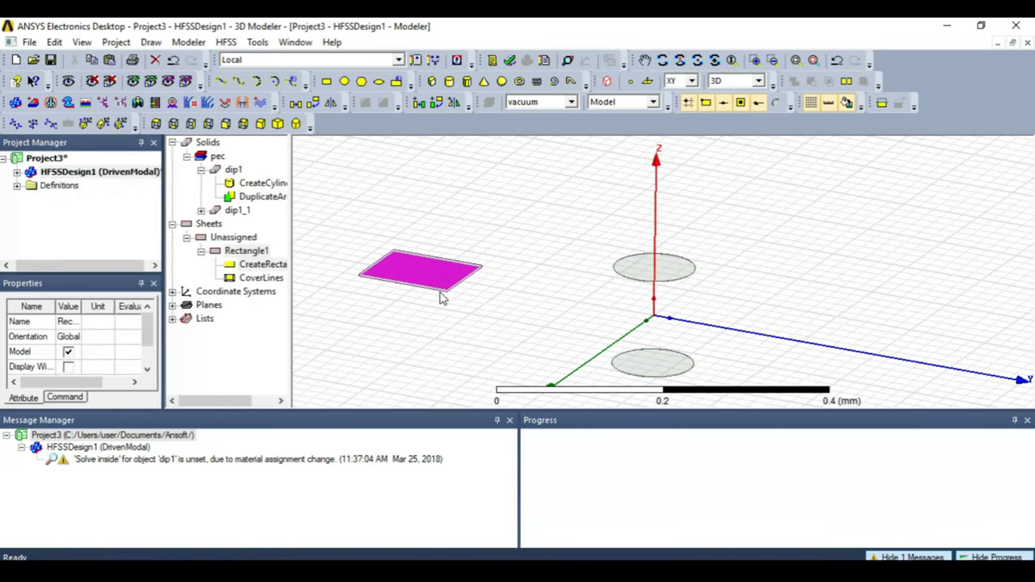
# - Set the rectangle's position to 0mm, -dip_rad, -gap_src/2
pyautogui.doubleClick(253, 270)
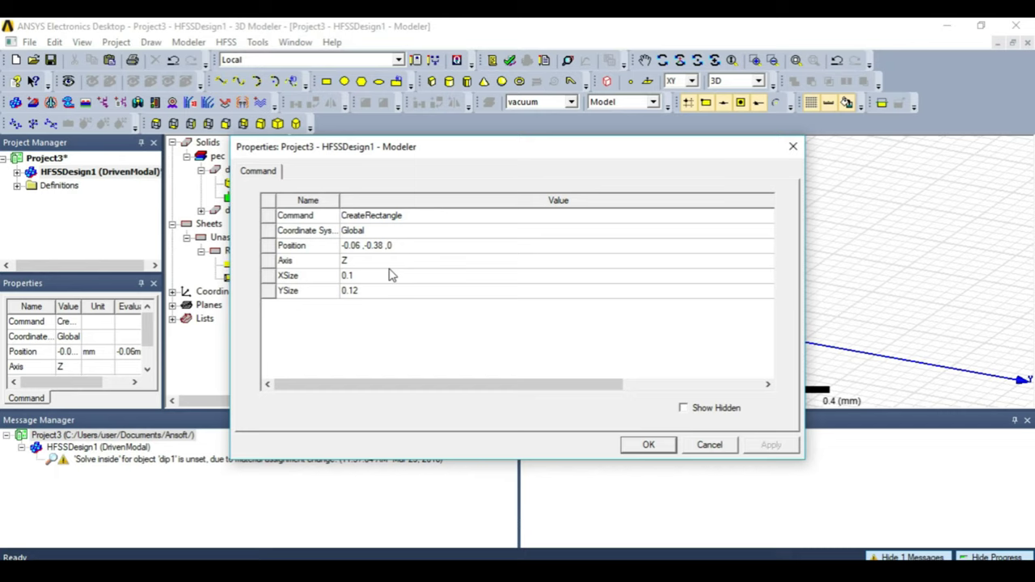
pyautogui.click(417, 247)
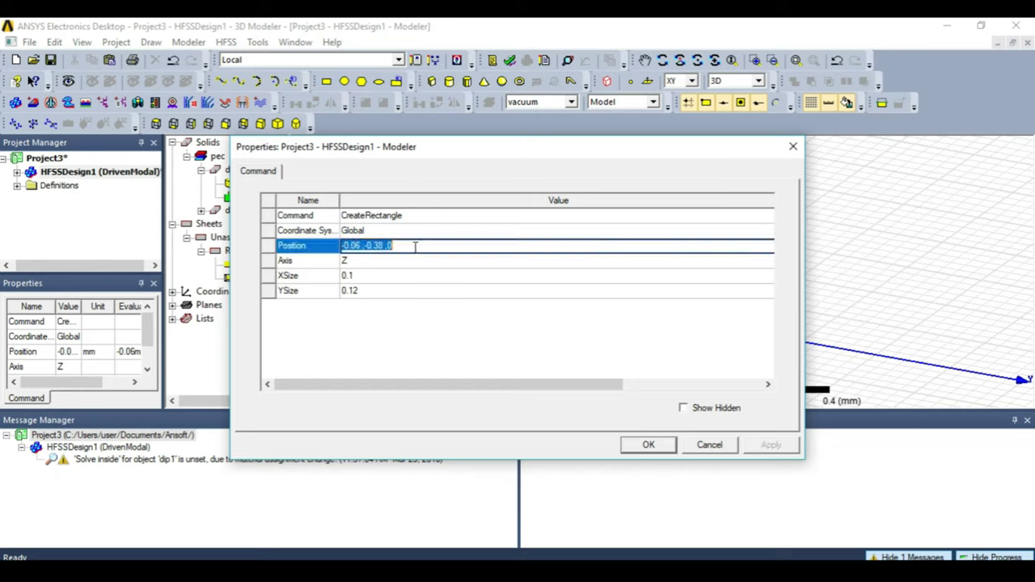
pyautogui.write('0.')
pyautogui.write('-dip')
pyautogui.write('_rad')
pyautogui.write(',-ga')
pyautogui.write('p')
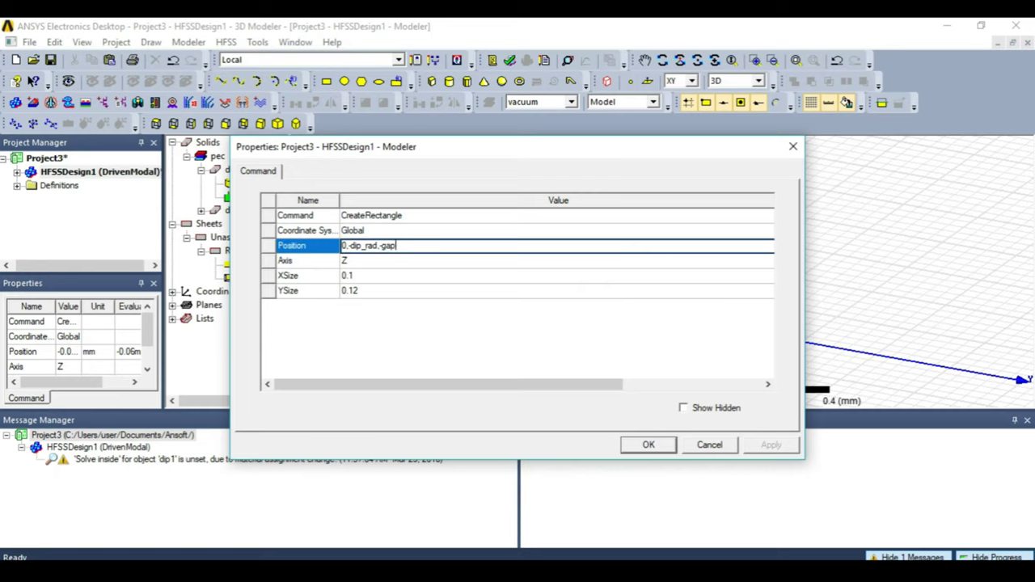
pyautogui.write('_src/2')
# - Set the rectangle's axis to X, its XSize to dip_rad*2 and its YSize to gap_src, and confirm the changes
pyautogui.click(369, 264)
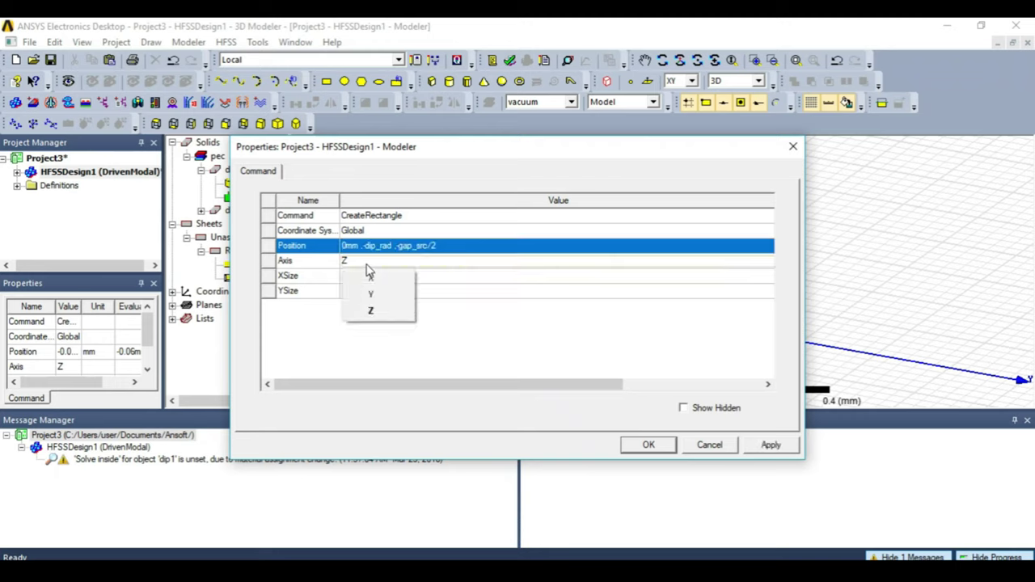
pyautogui.click(385, 278)
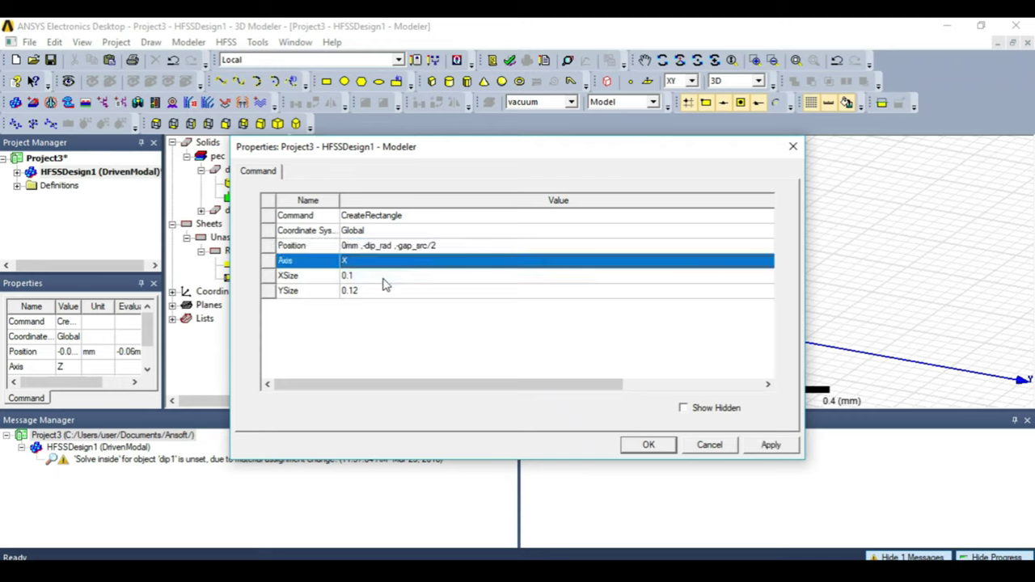
pyautogui.click(384, 278)
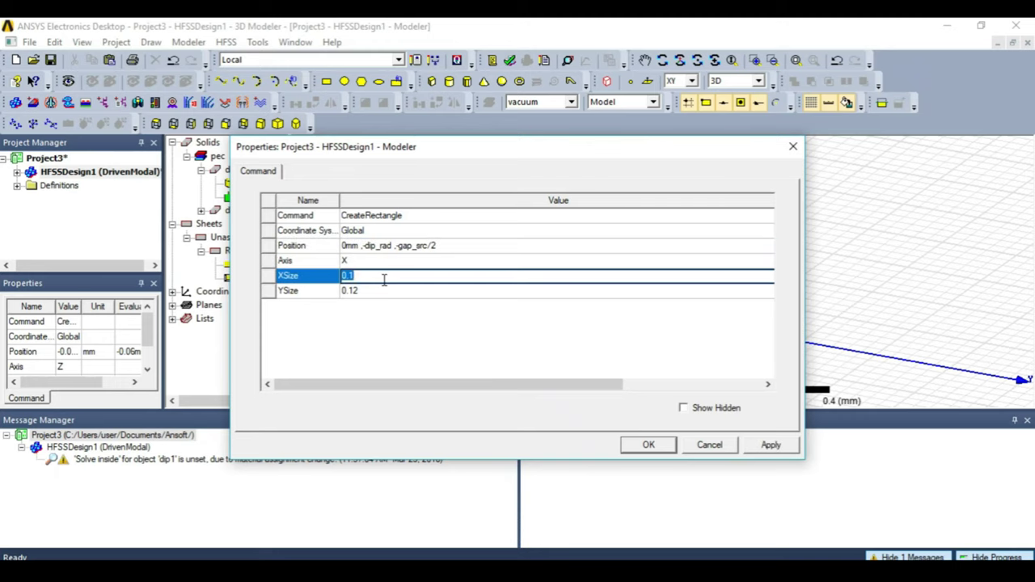
pyautogui.write('dip_rad*2')
pyautogui.click(417, 294)
pyautogui.write('g')
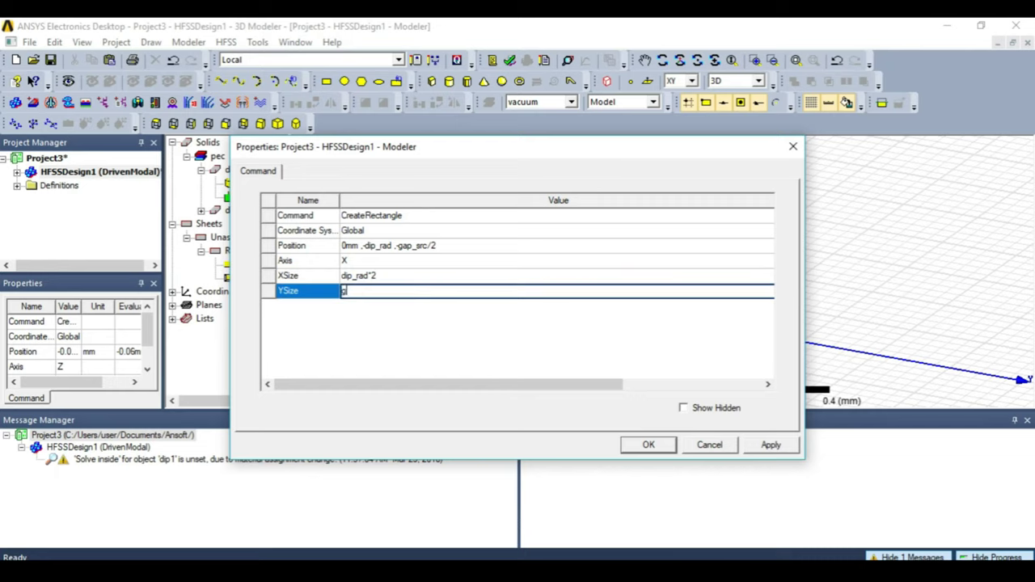
pyautogui.write('ap_src')
pyautogui.click(649, 447)
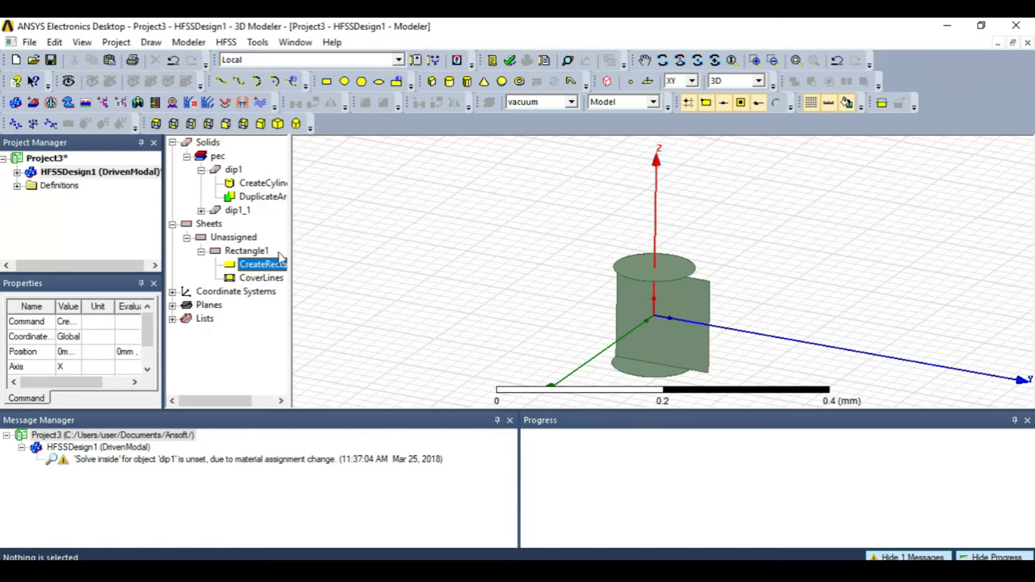
# - Rename the rectangle as source and set its transparency to 0.2
pyautogui.doubleClick(247, 251)
pyautogui.click(417, 217)
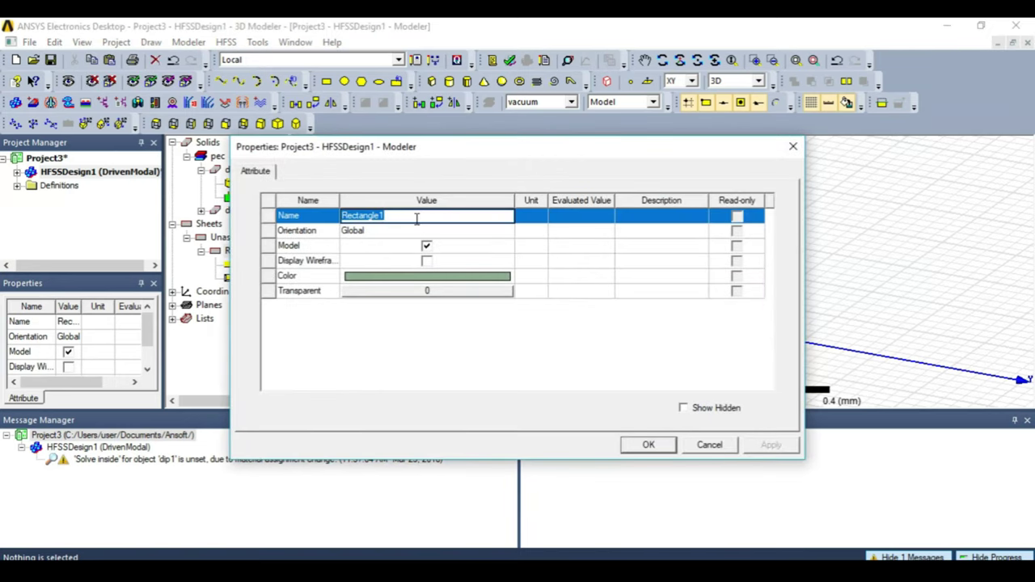
pyautogui.write('source')
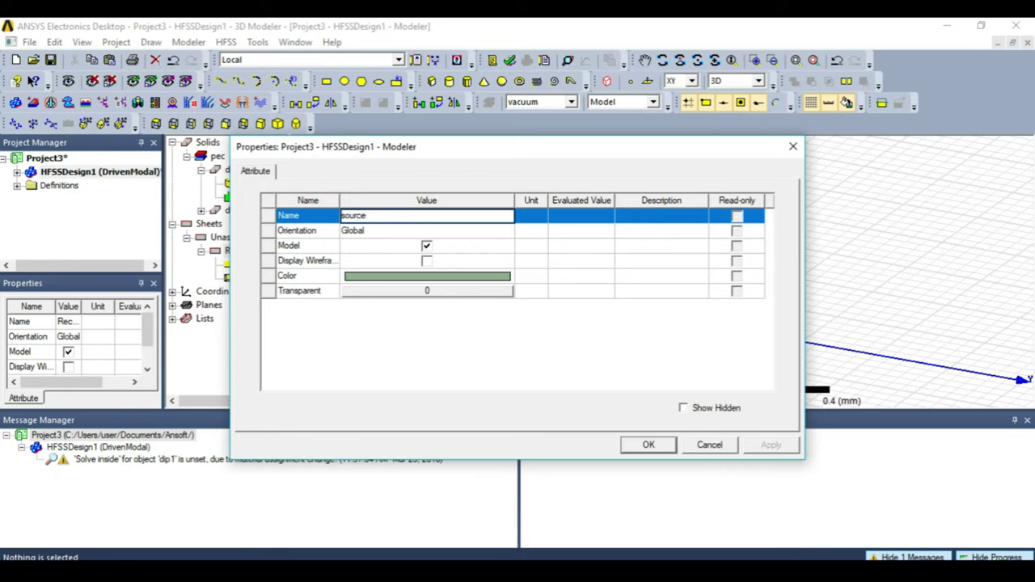
pyautogui.click(453, 295)
pyautogui.moveTo(430, 294); pyautogui.dragTo(457, 303)
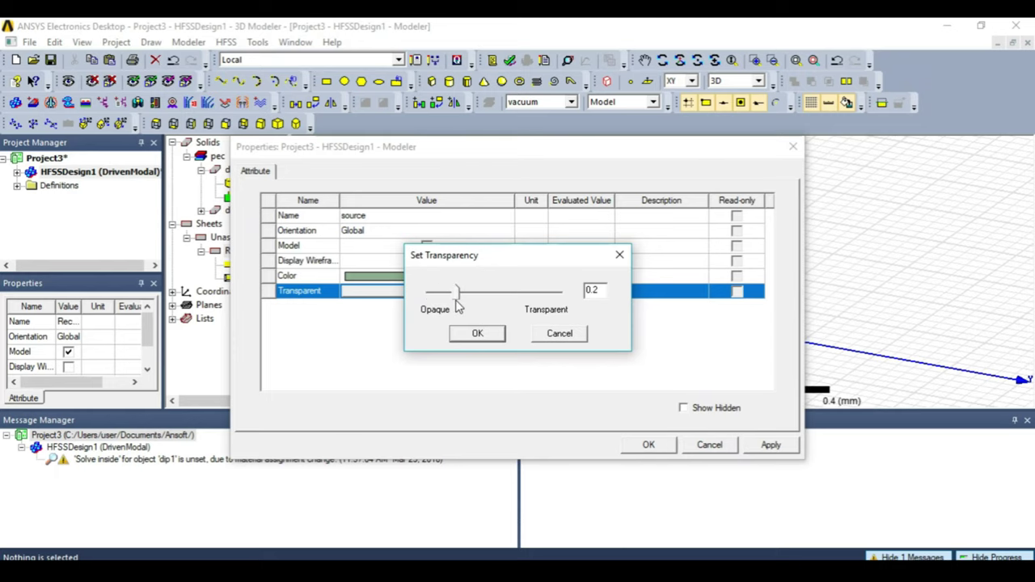
pyautogui.click(485, 336)
pyautogui.click(649, 445)
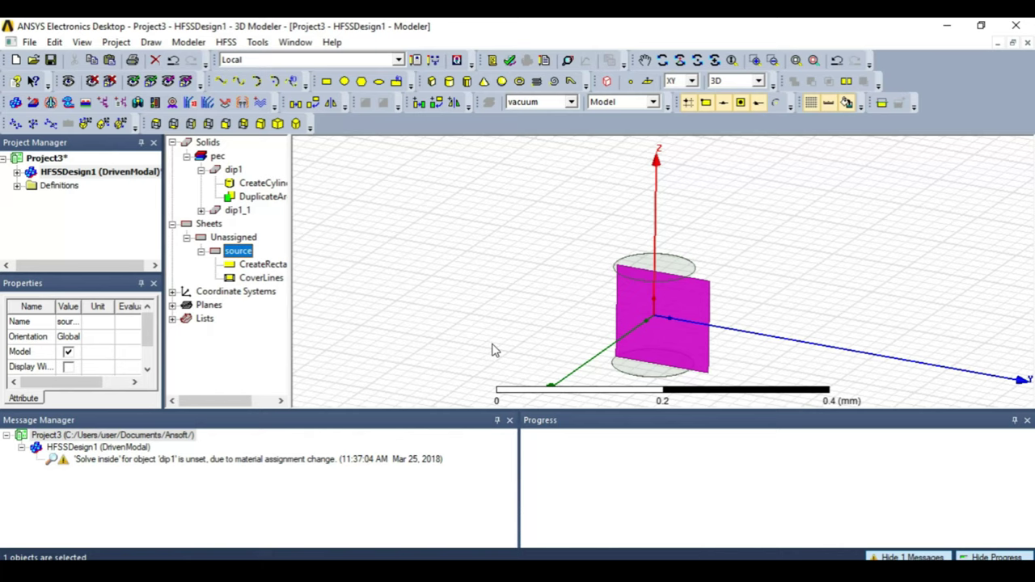
# - Assign a lumped port excitation to the source sheet, keeping 50 ohm resistance and 0 ohm reactance
pyautogui.click(526, 299)
pyautogui.scroll(2, 645, 325)
pyautogui.scroll(-3, 695, 328)
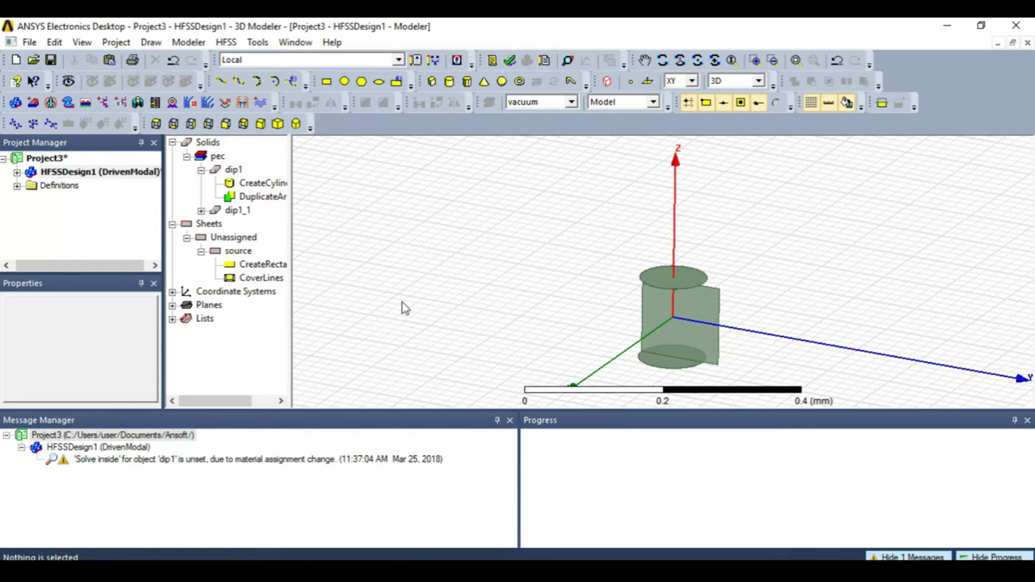
pyautogui.click(246, 253)
pyautogui.rightClick(249, 254)
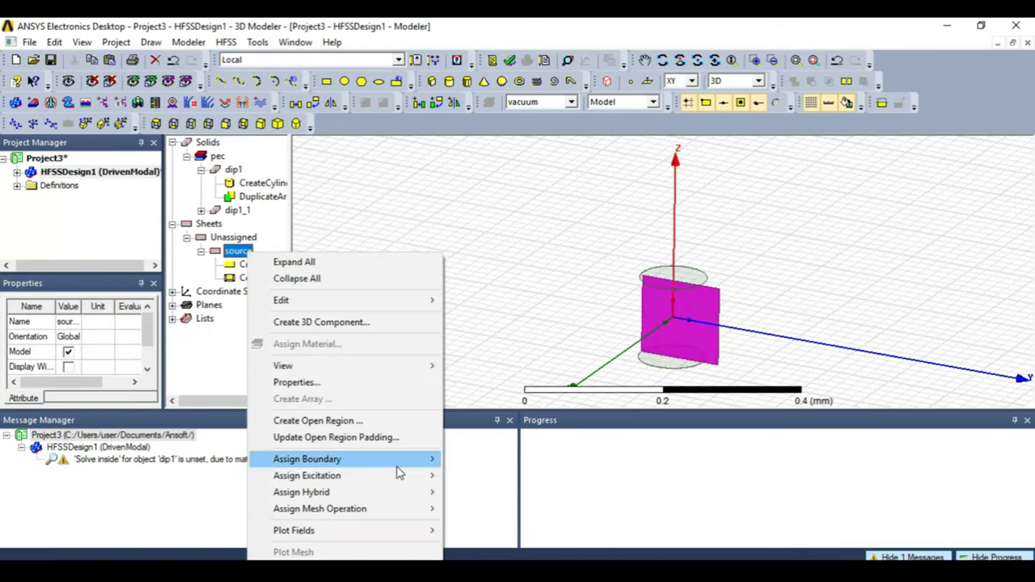
pyautogui.moveTo(401, 480)
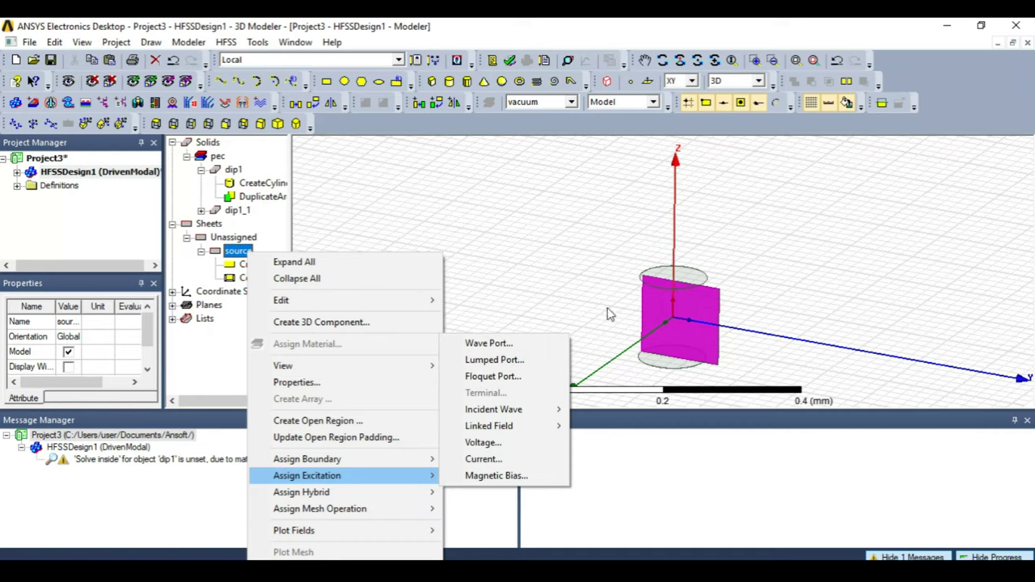
pyautogui.click(518, 366)
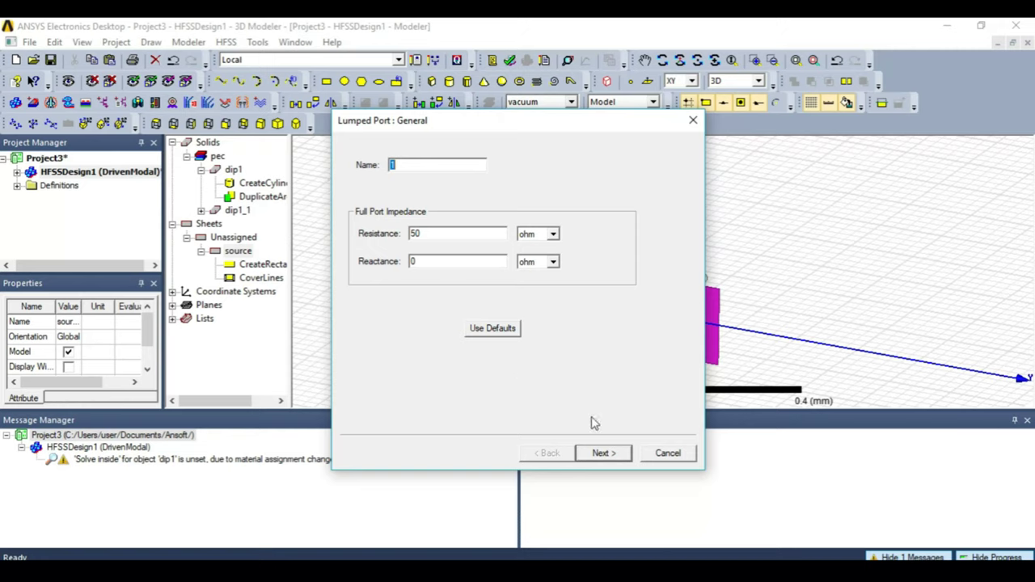
pyautogui.click(603, 454)
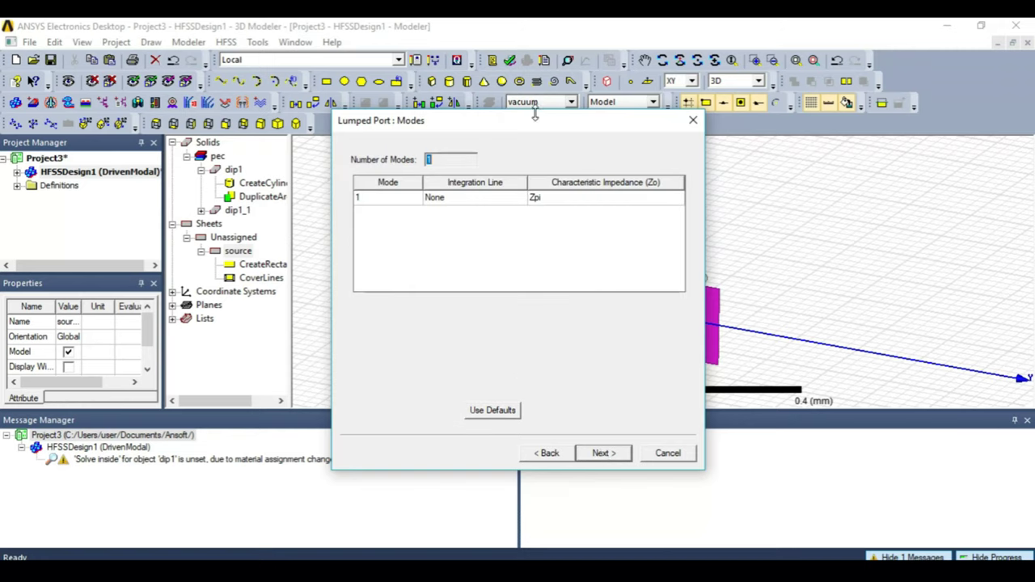
# - Draw the port's integration line from the source sheet's lower edge centre to its upper edge centre and finish with 50 ohm renormalization
pyautogui.click(480, 203)
pyautogui.click(481, 223)
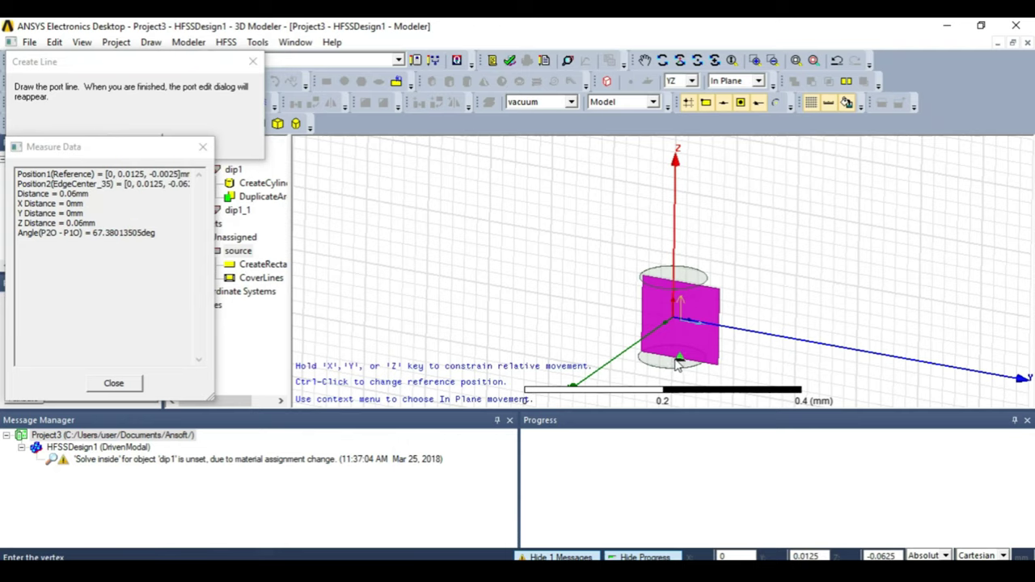
pyautogui.click(680, 358)
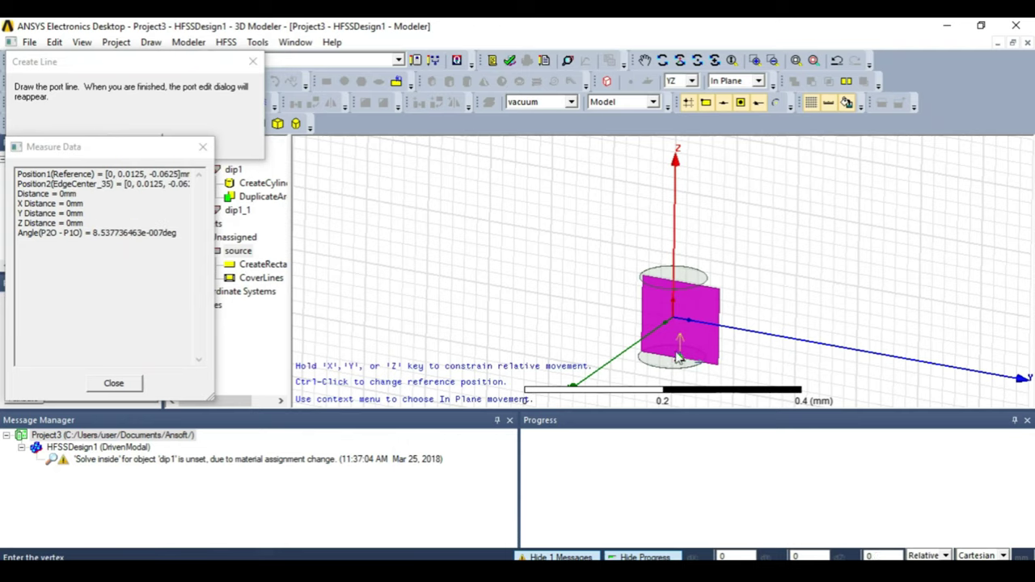
pyautogui.click(682, 285)
pyautogui.click(619, 453)
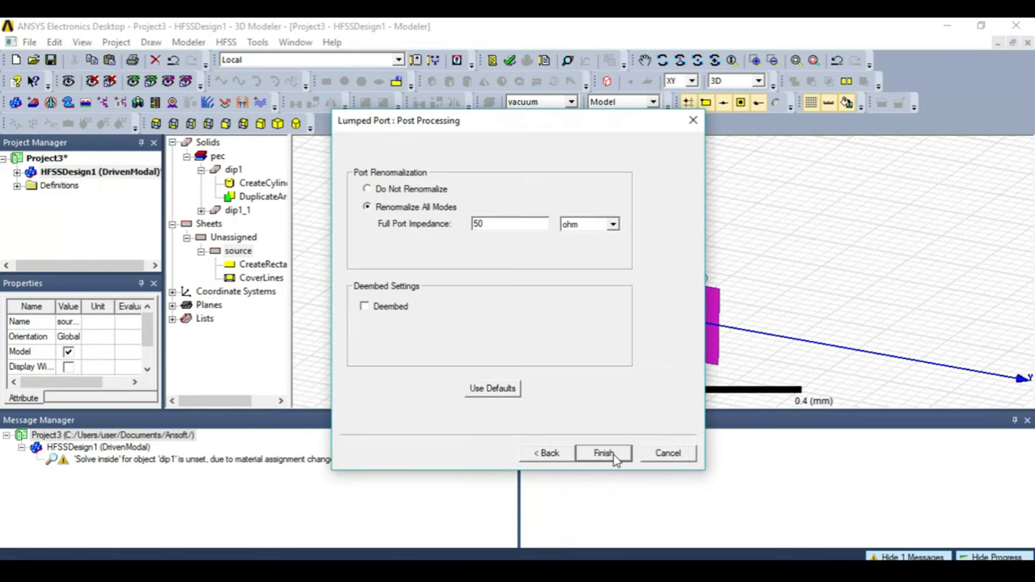
pyautogui.click(613, 455)
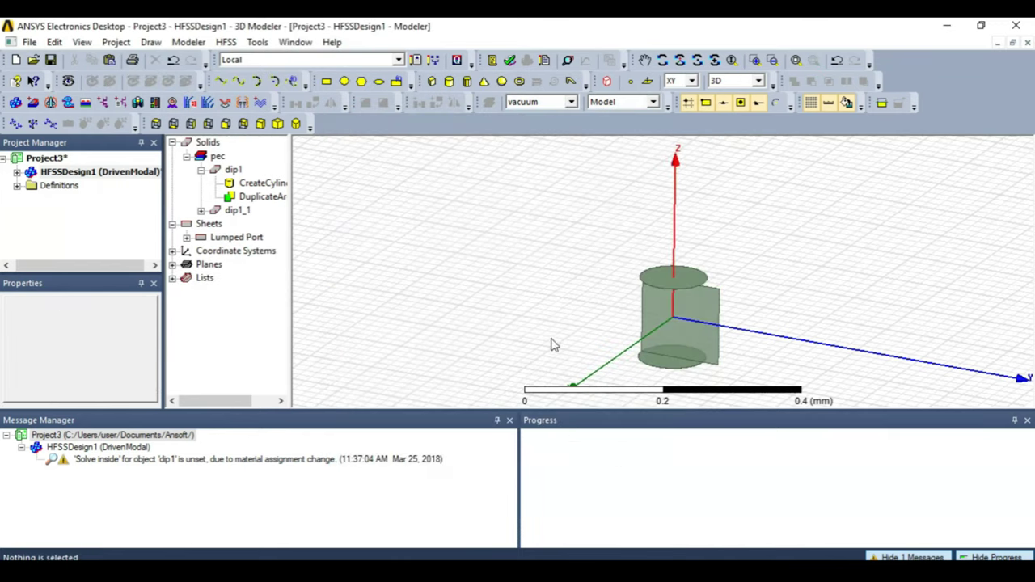
pyautogui.click(227, 239)
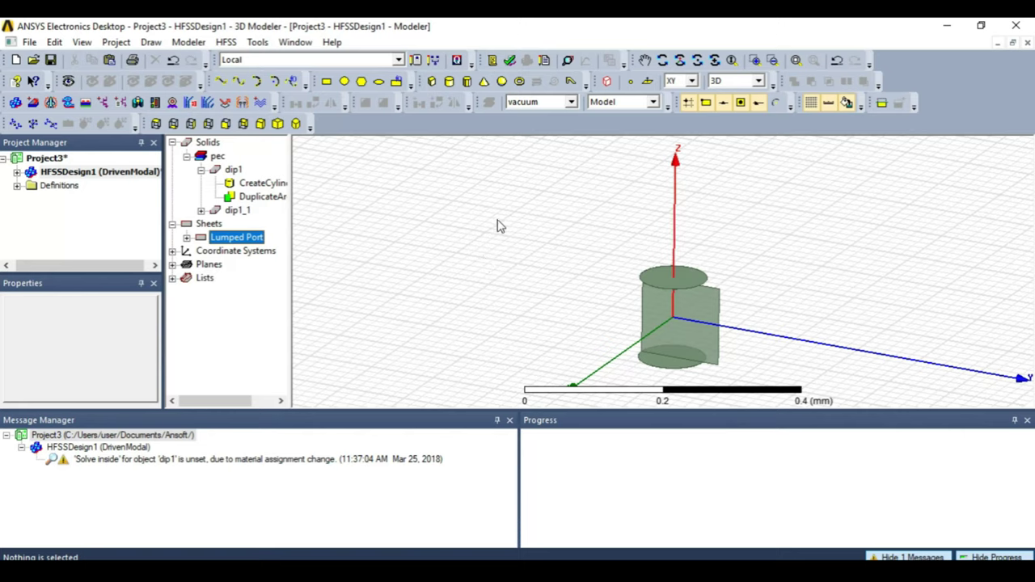
# - Draw a vacuum cylinder beside the dipole, about 0.06 mm in radius and 0.1 mm high, along the Z axis
pyautogui.click(449, 80)
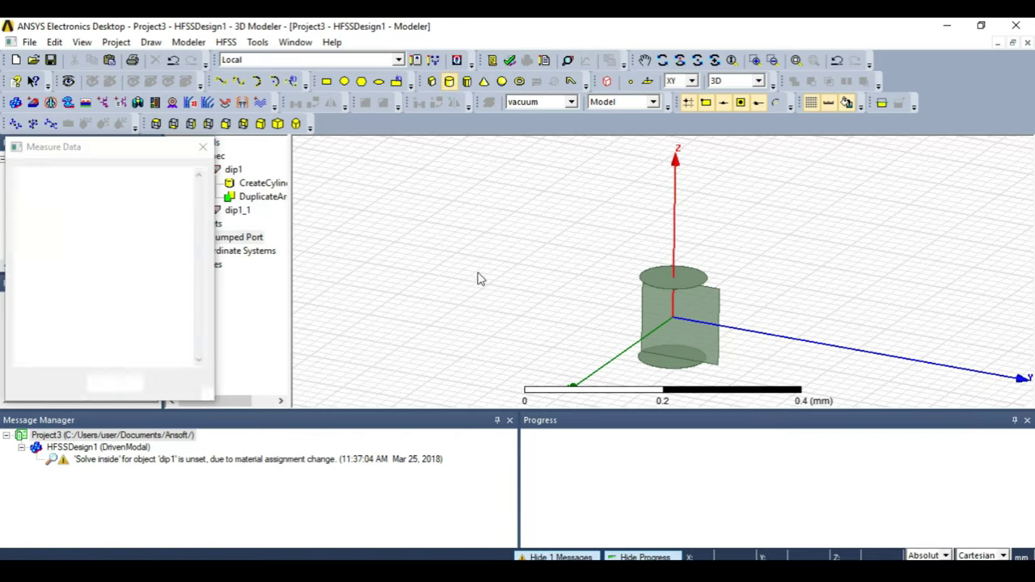
pyautogui.click(496, 312)
pyautogui.click(477, 330)
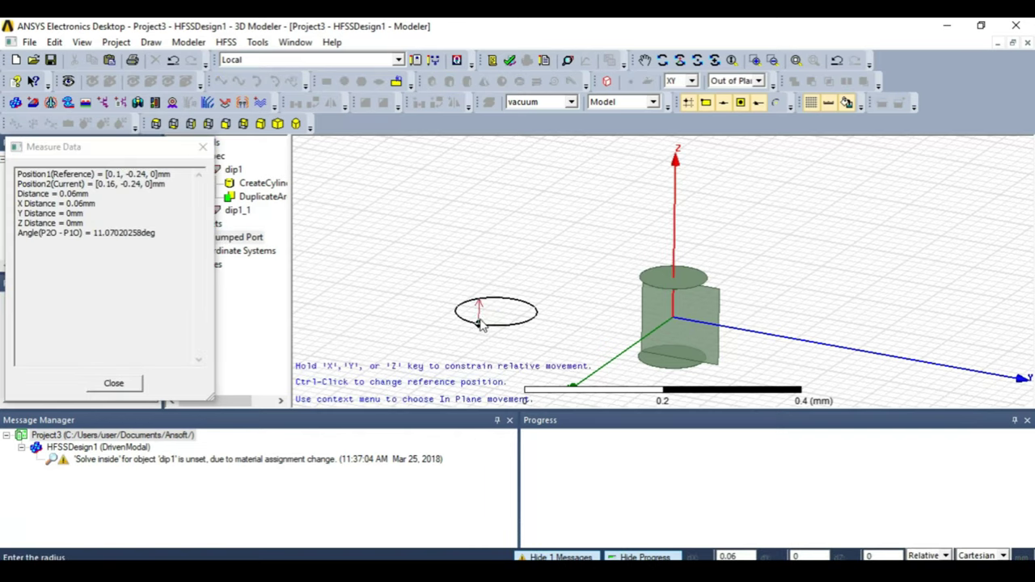
pyautogui.click(479, 242)
pyautogui.doubleClick(244, 237)
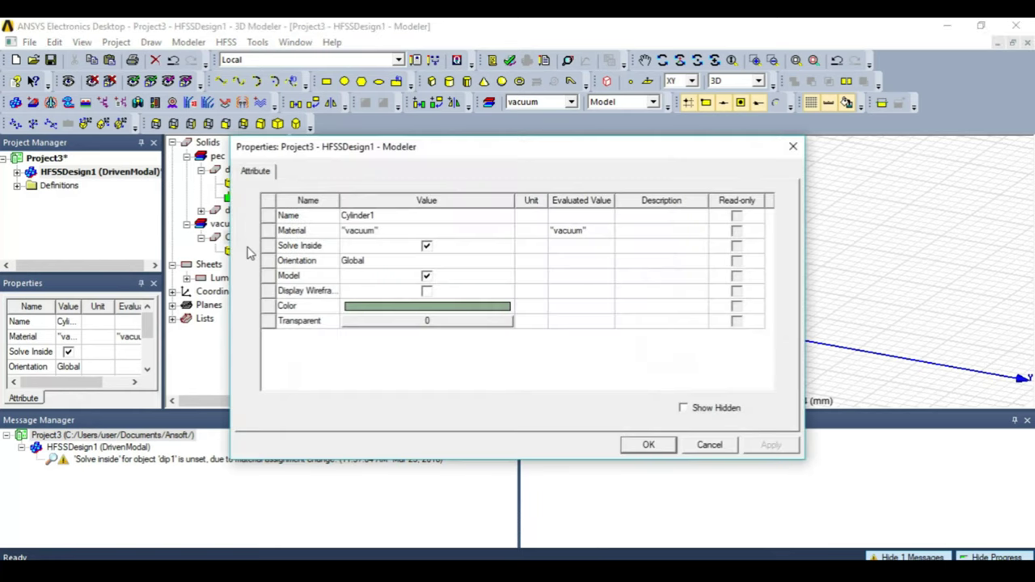
pyautogui.click(720, 445)
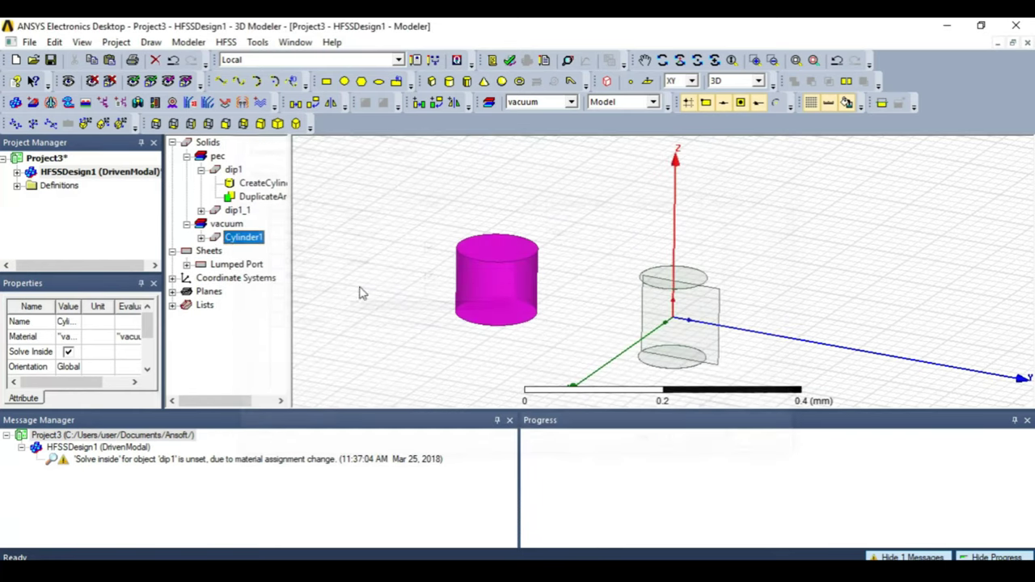
# - Set the new cylinder's center position to 0,0,-radiation_height
pyautogui.click(202, 237)
pyautogui.click(260, 253)
pyautogui.doubleClick(260, 252)
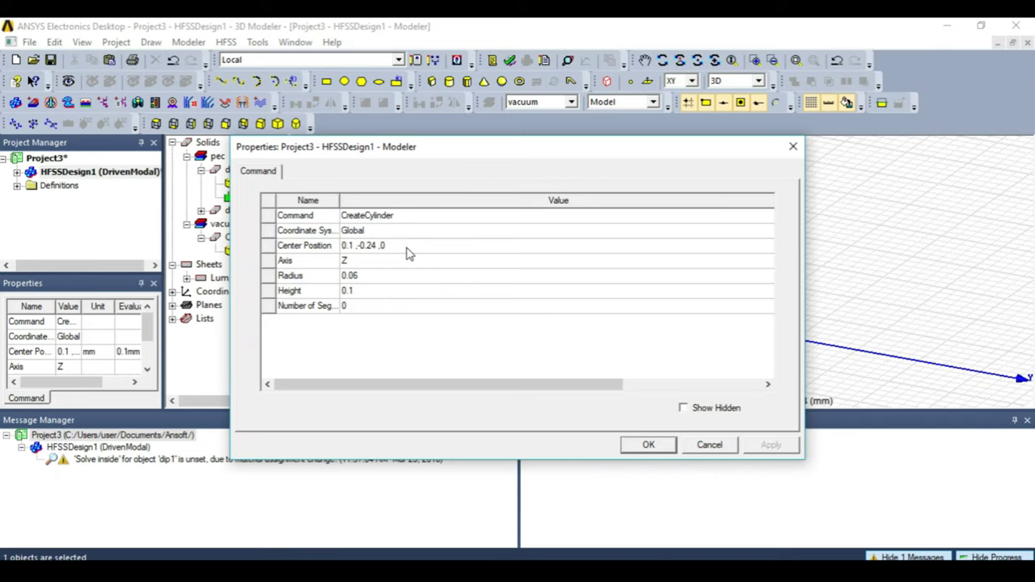
pyautogui.click(407, 246)
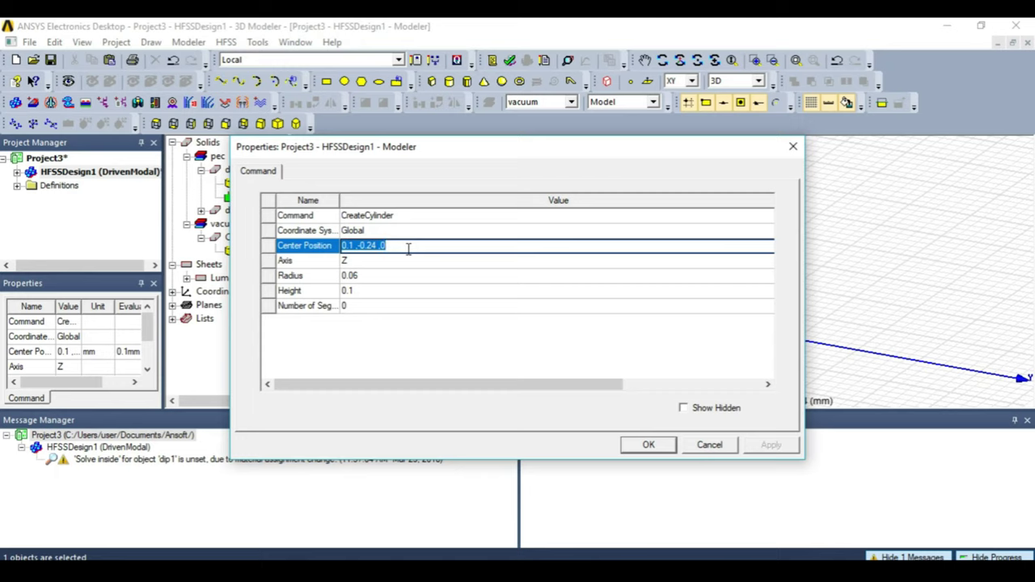
pyautogui.write('0,0,-radiation_height')
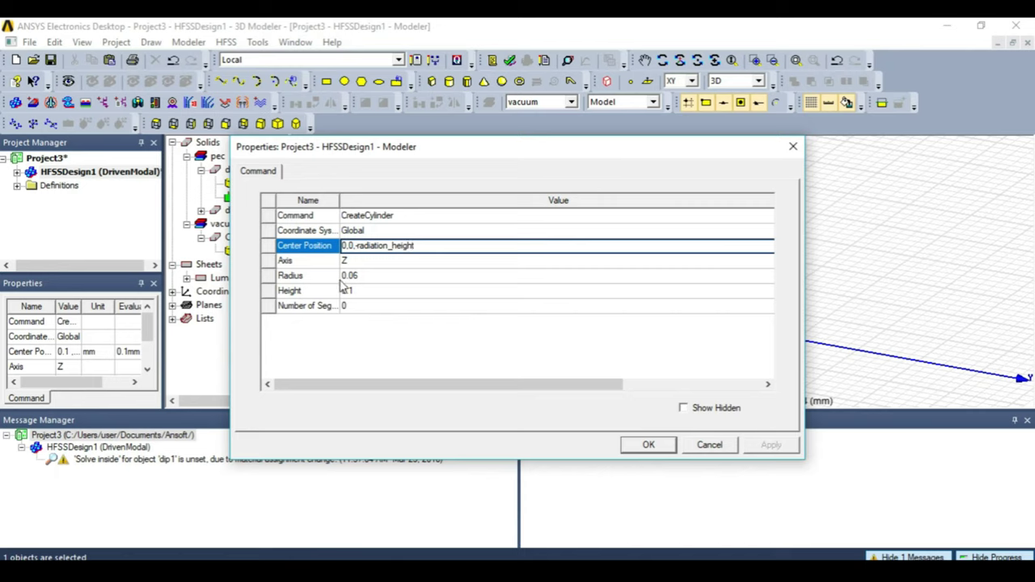
# - Set the cylinder's radius to radiation_rad and its height to radiation_height*2, and confirm the changes
pyautogui.click(387, 276)
pyautogui.write('radiation_rad')
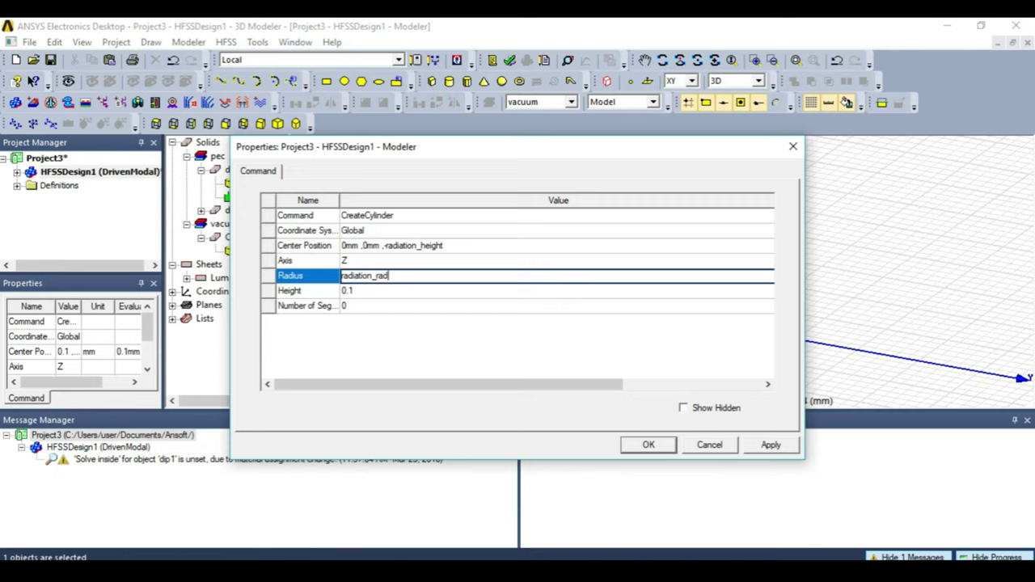
pyautogui.click(405, 291)
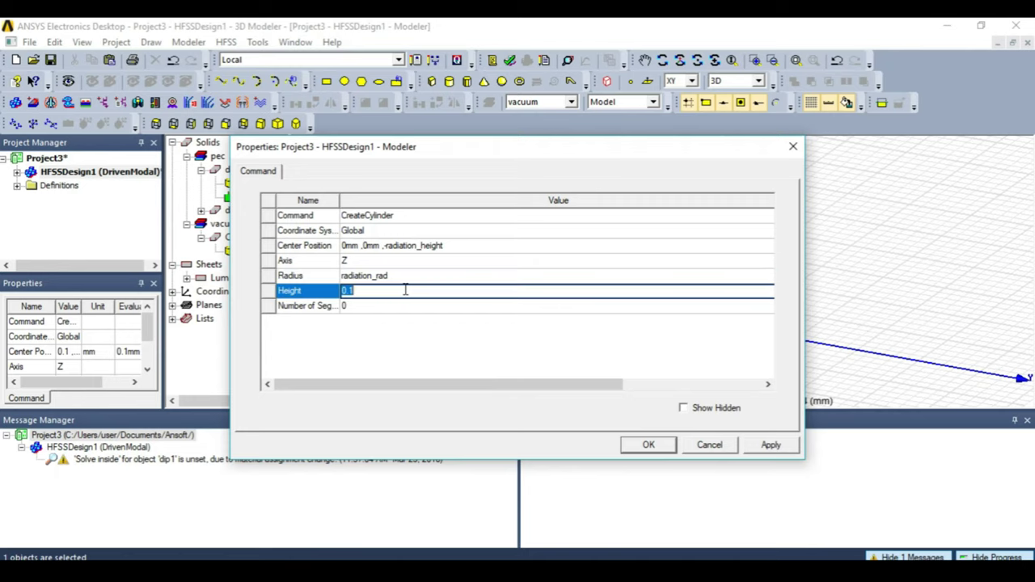
pyautogui.write('radiation')
pyautogui.press('BackSpace')
pyautogui.write('height*2')
pyautogui.click(670, 446)
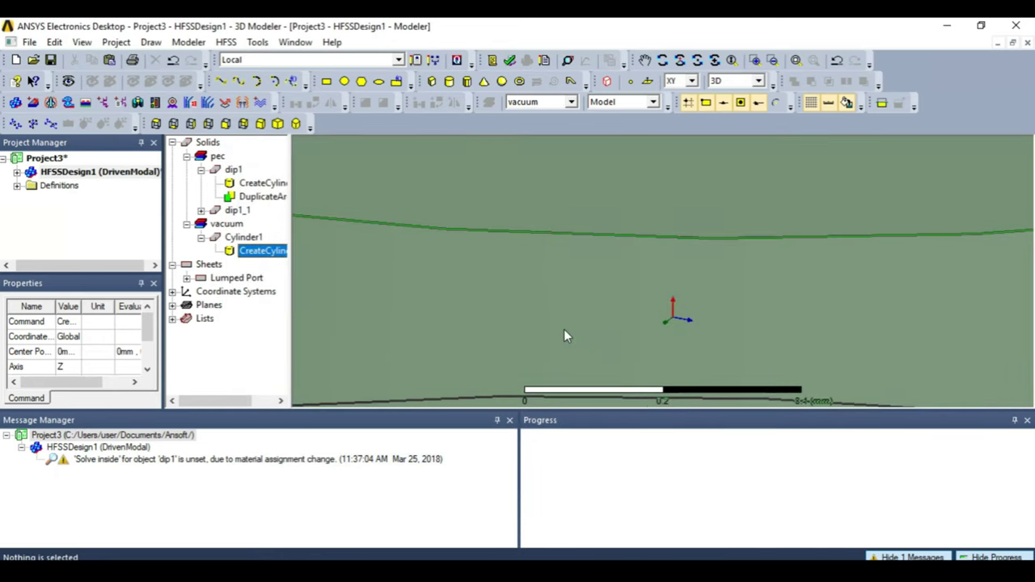
# - Rename the new cylinder as radiation and set its material to air
pyautogui.doubleClick(232, 239)
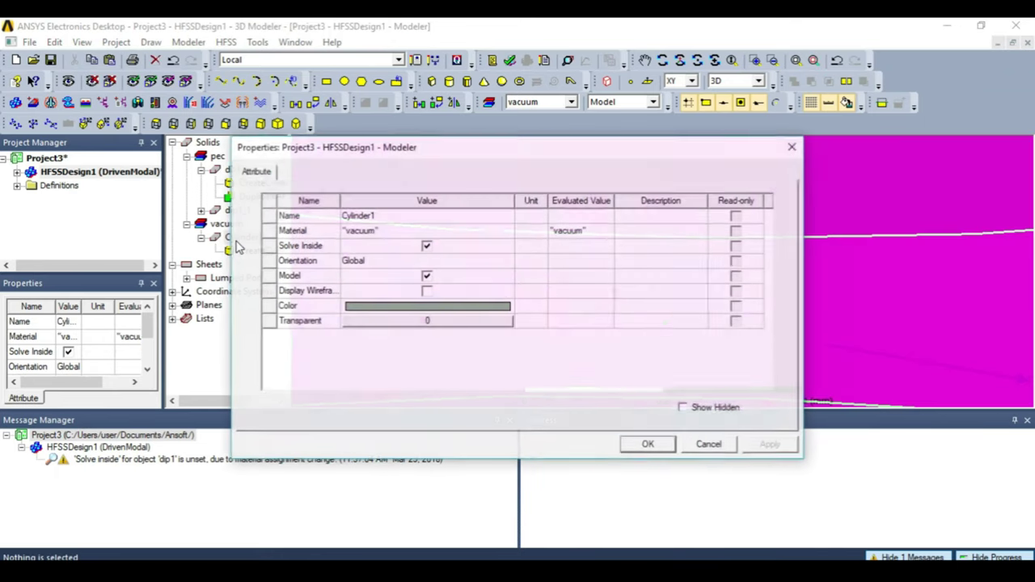
pyautogui.click(399, 216)
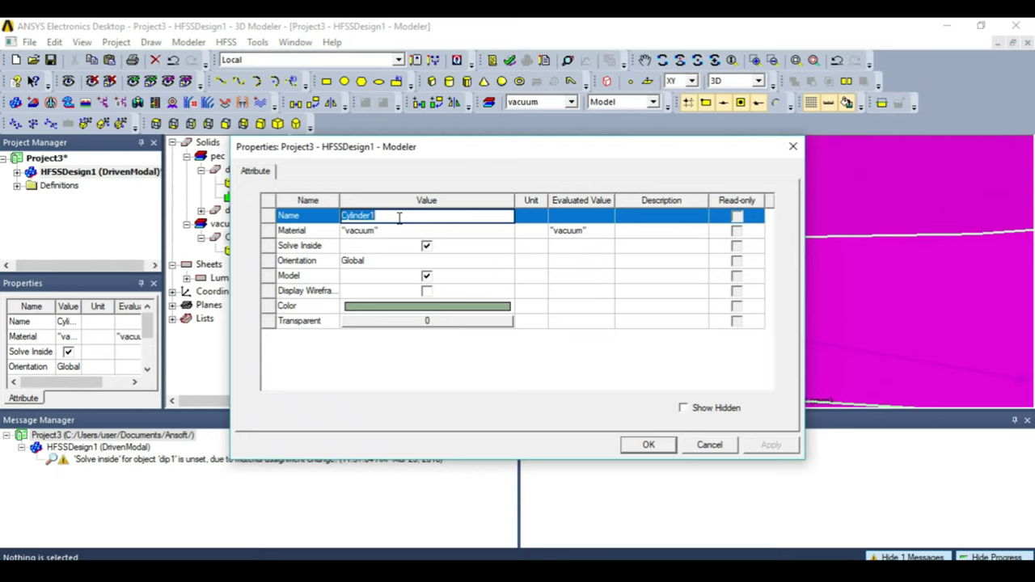
pyautogui.press('BackSpace')
pyautogui.write('radiation')
pyautogui.click(393, 236)
pyautogui.click(394, 247)
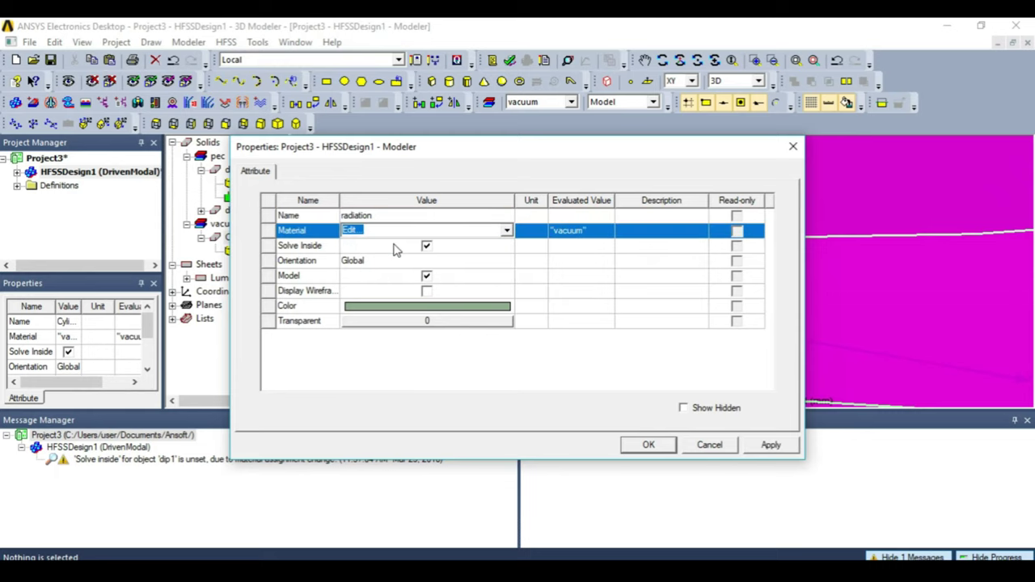
pyautogui.write('ai')
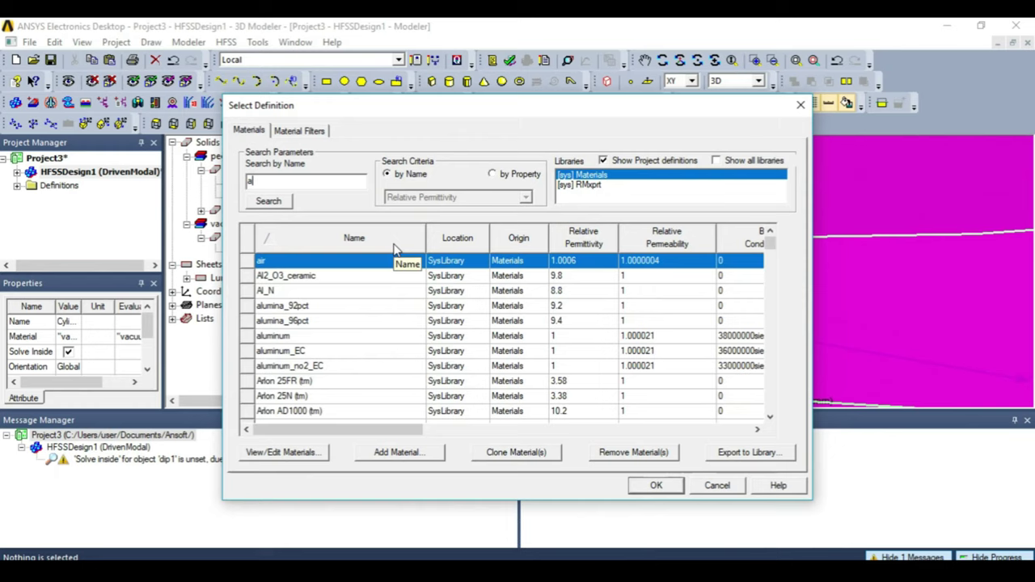
pyautogui.click(651, 486)
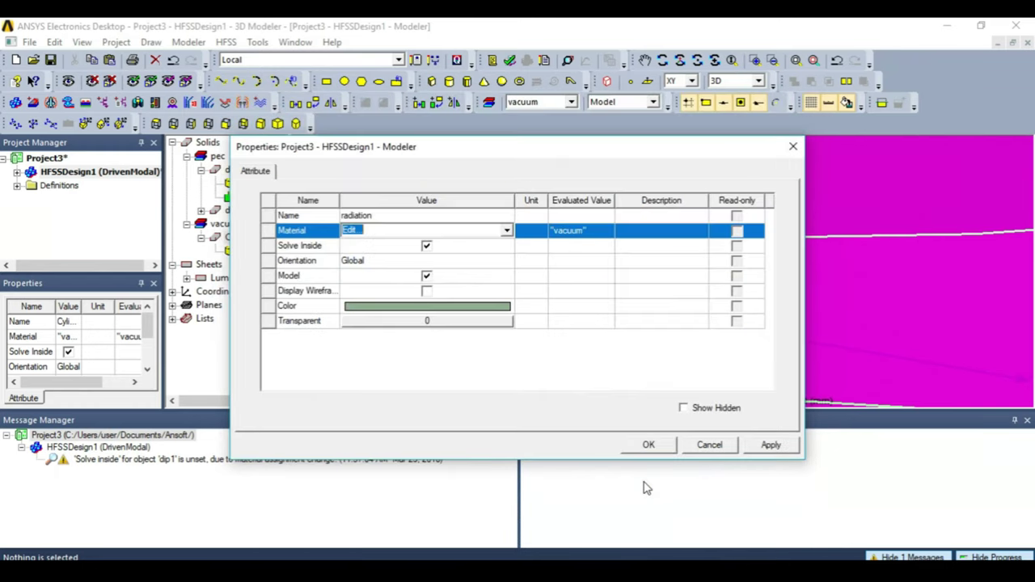
# - Set the radiation cylinder's transparency to 0.8, confirm its properties and fit the whole model in view
pyautogui.click(389, 322)
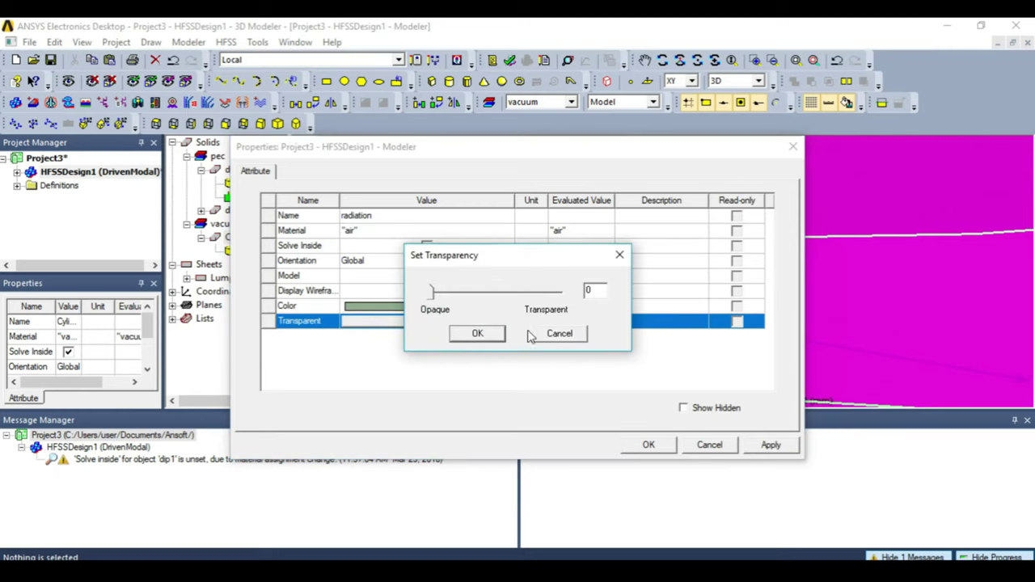
pyautogui.moveTo(433, 293); pyautogui.dragTo(537, 297)
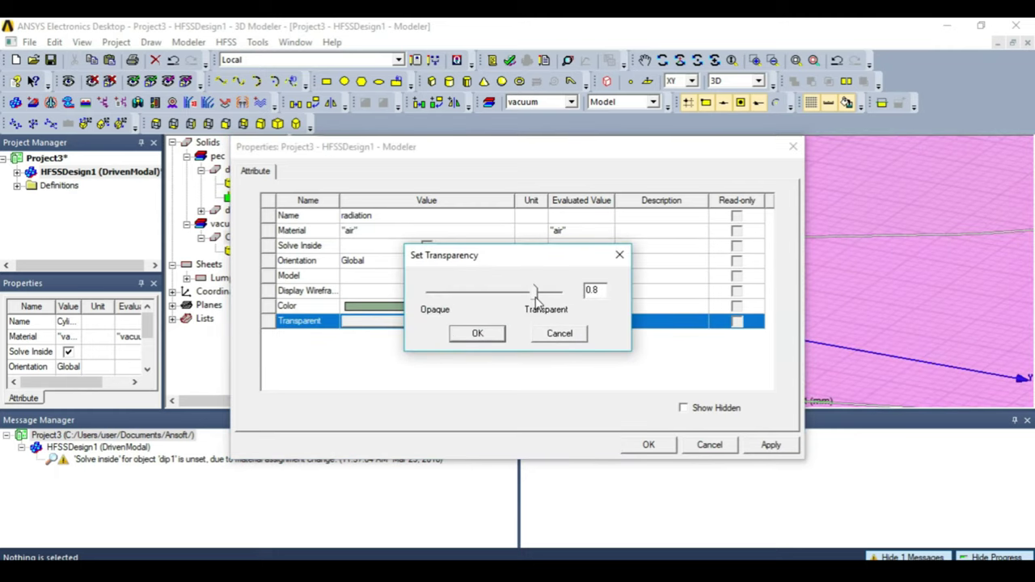
pyautogui.click(490, 335)
pyautogui.click(668, 449)
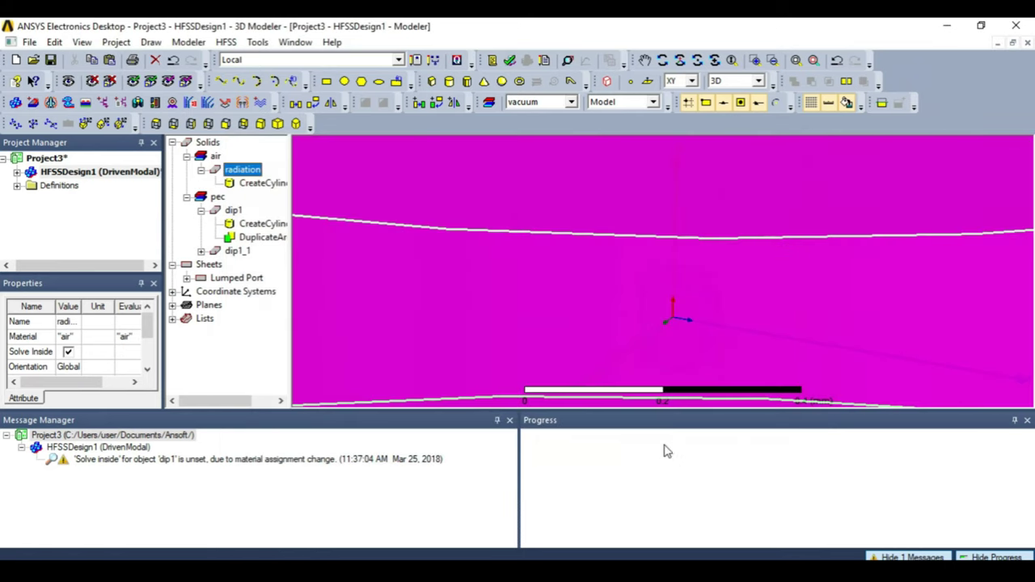
pyautogui.hotkey('ctrl', 'd')
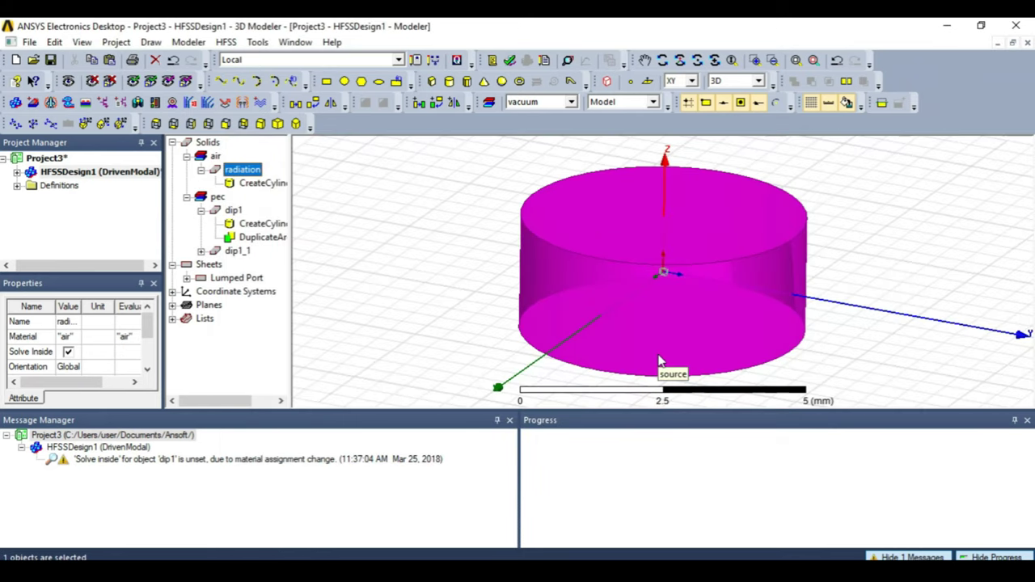
pyautogui.click(503, 295)
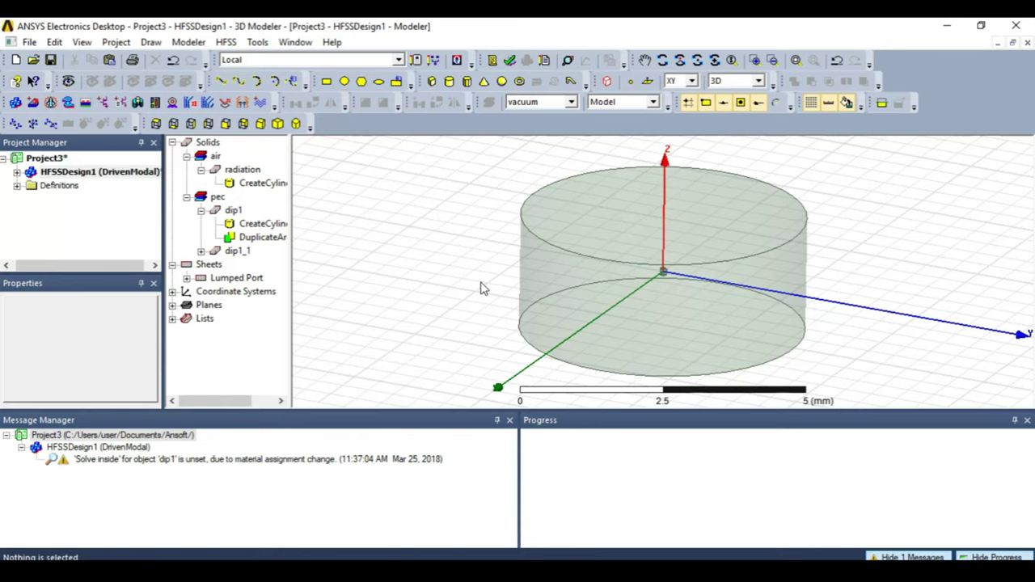
# - Switch the selection mode from objects to faces
pyautogui.scroll(-2, 477, 247)
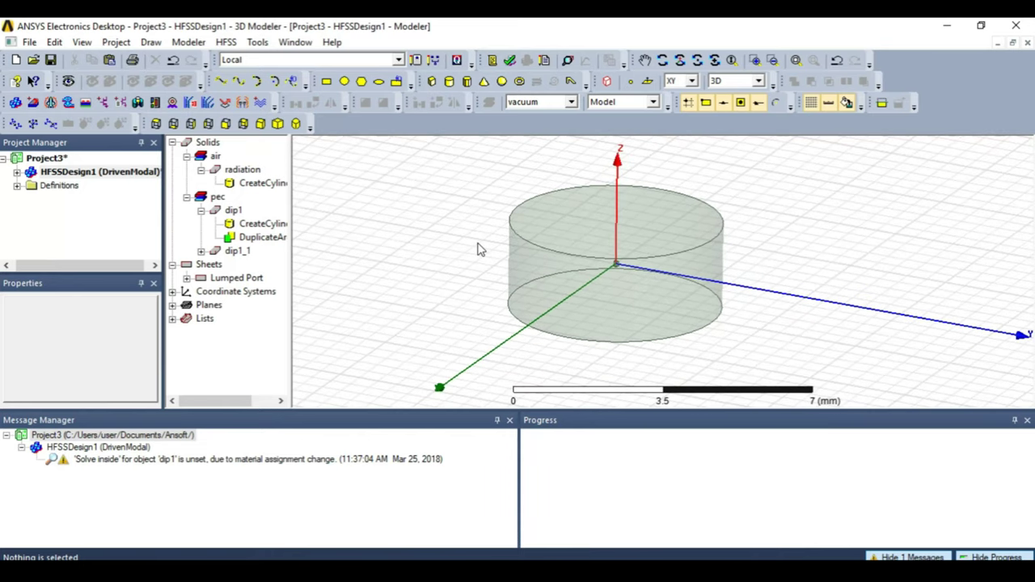
pyautogui.scroll(1, 383, 282)
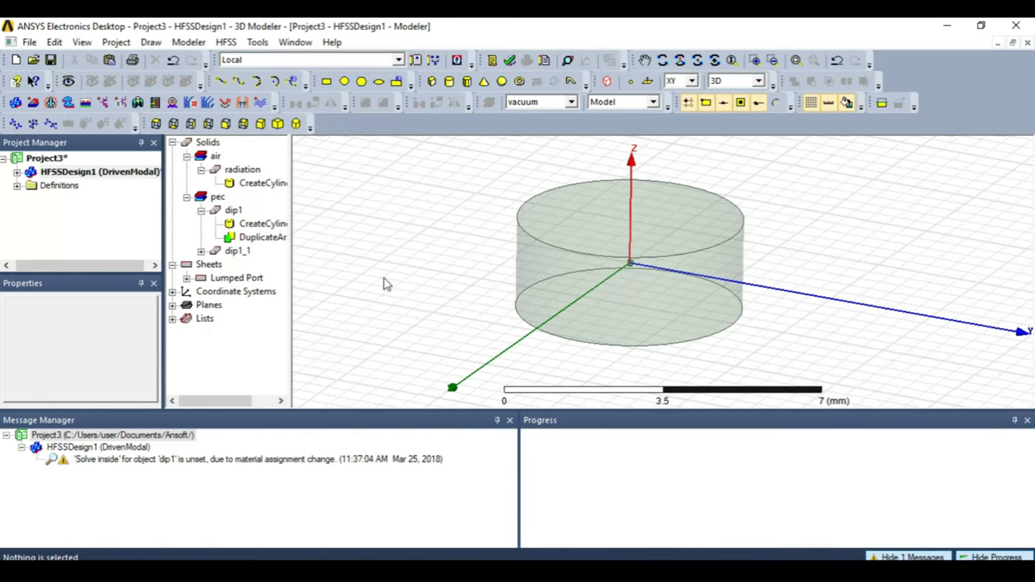
pyautogui.scroll(1, 391, 291)
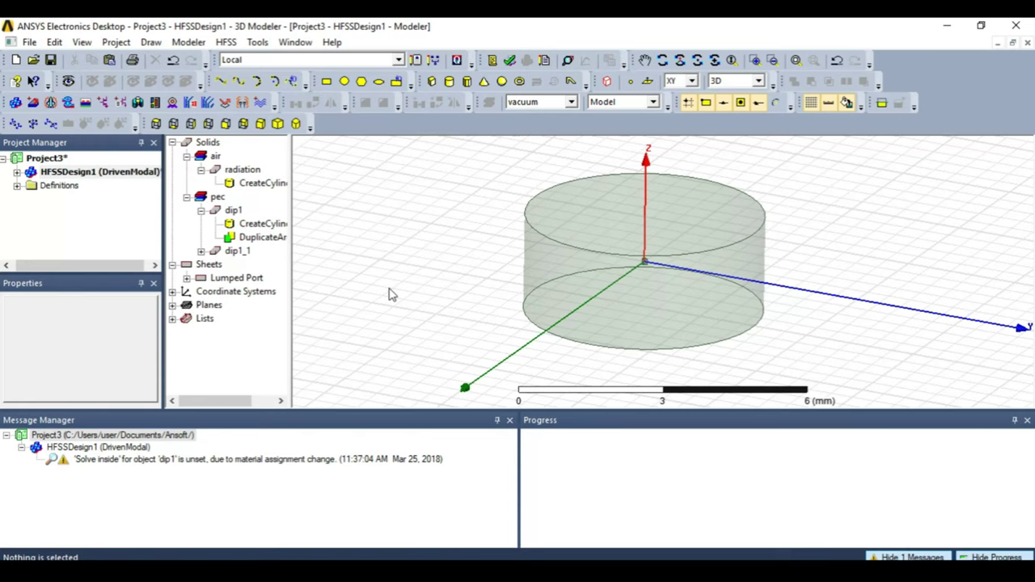
pyautogui.rightClick(397, 204)
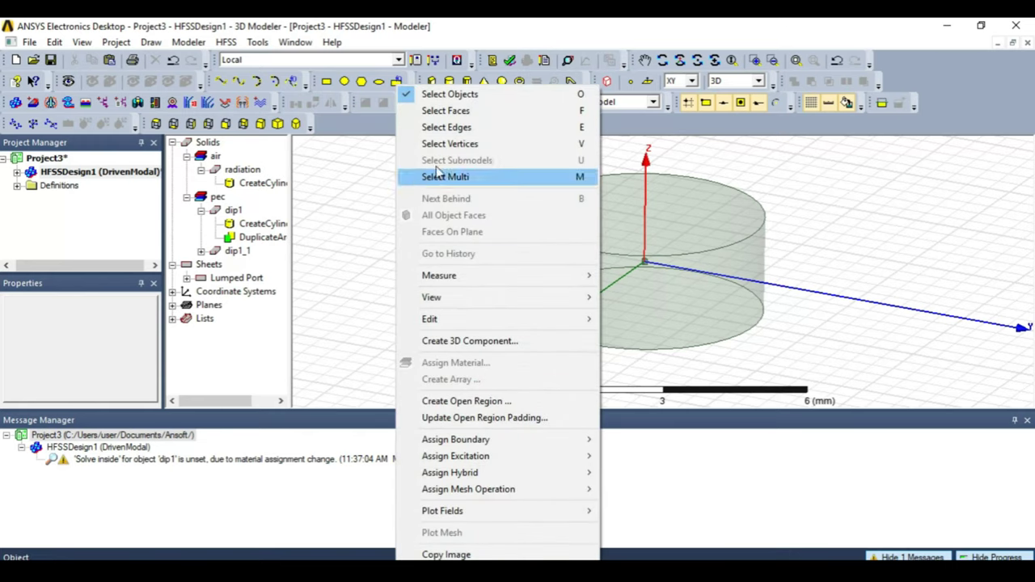
pyautogui.click(454, 111)
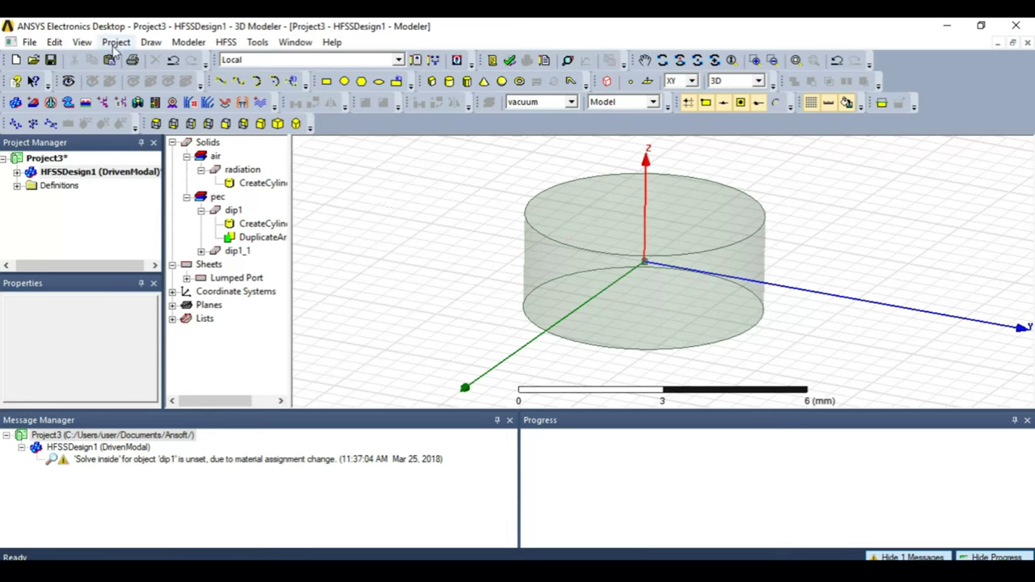
# - Select all three faces of the radiation cylinder by name: Face47, Face48 and Face49
pyautogui.click(54, 42)
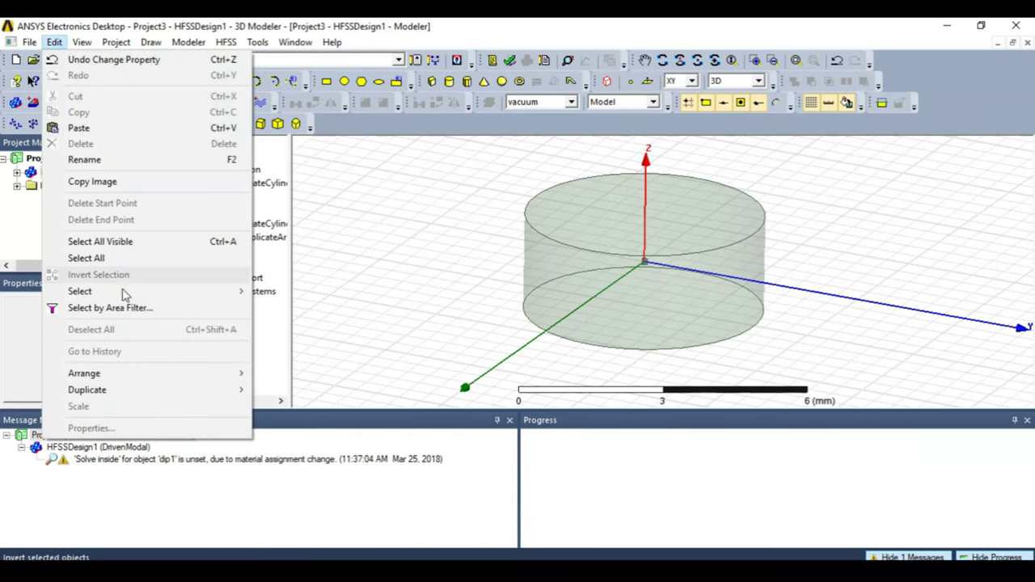
pyautogui.moveTo(243, 291)
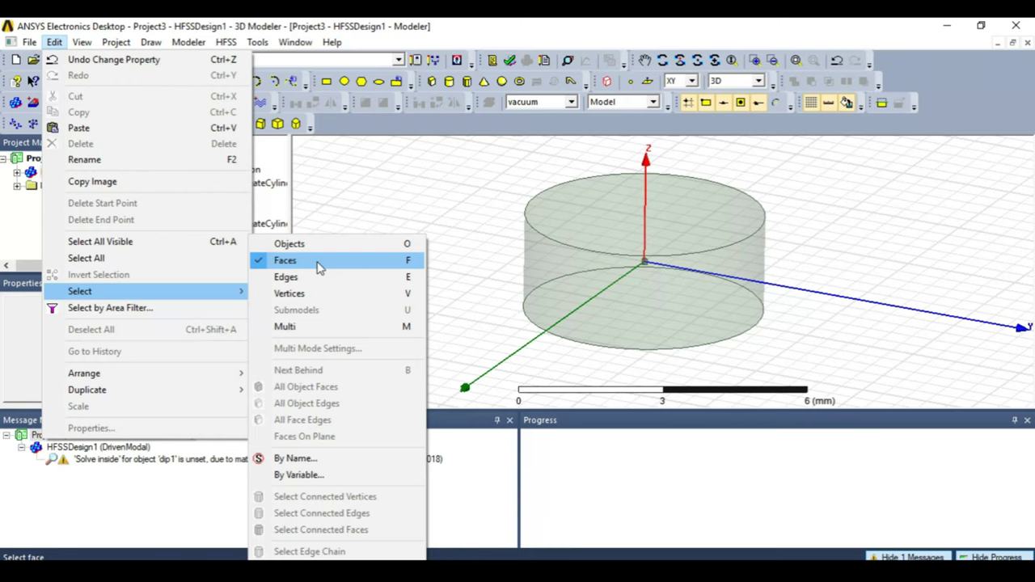
pyautogui.click(362, 464)
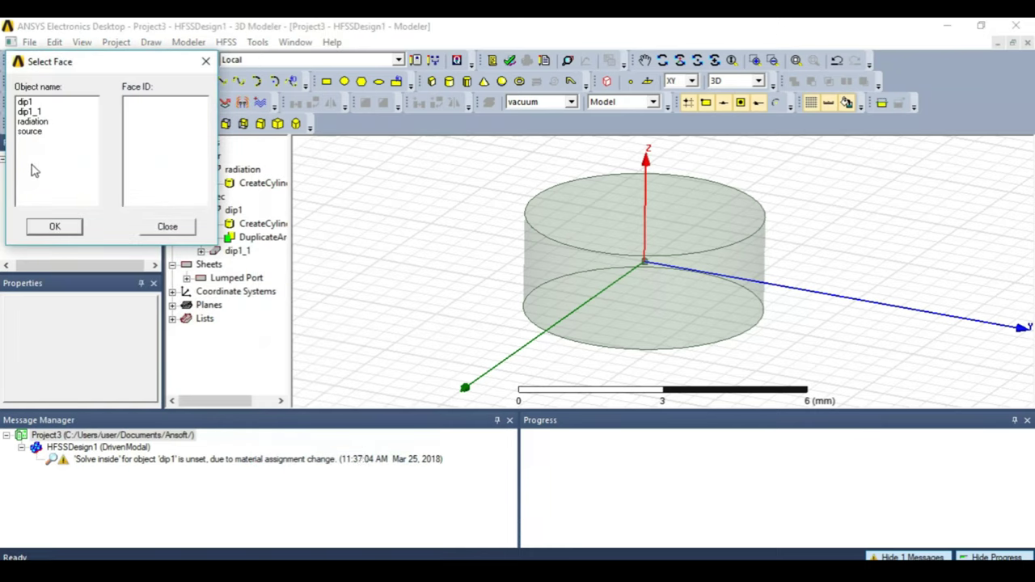
pyautogui.click(34, 122)
pyautogui.click(160, 111)
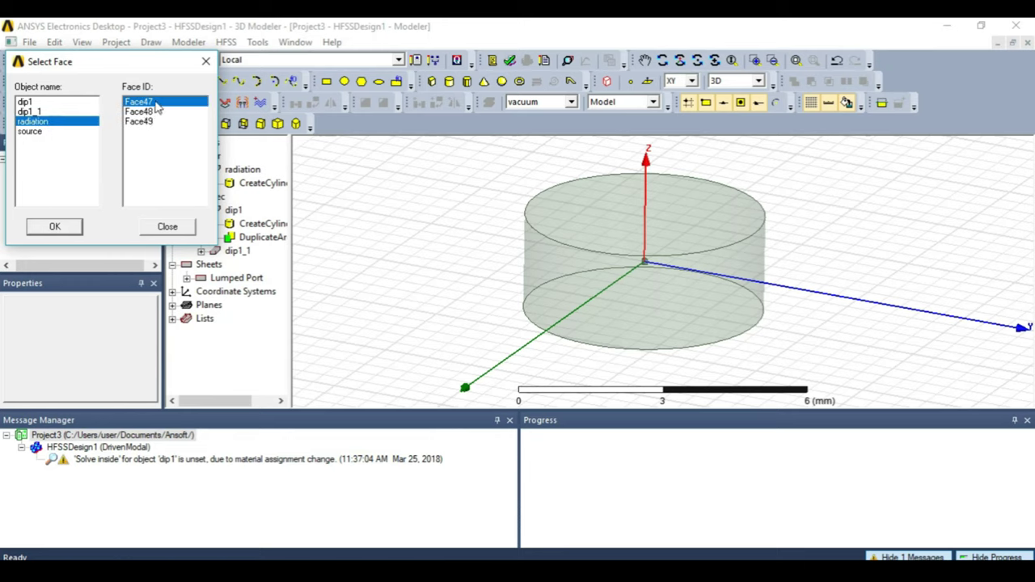
pyautogui.click(150, 122)
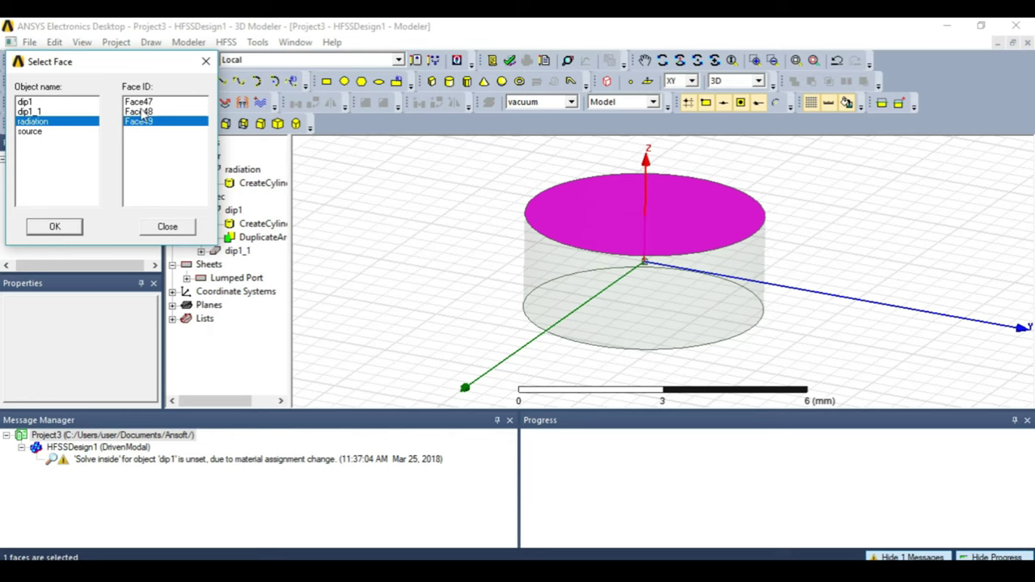
pyautogui.keyDown('ctrl'); pyautogui.click(141, 112); pyautogui.keyUp('ctrl')
pyautogui.keyDown('ctrl'); pyautogui.click(141, 102); pyautogui.keyUp('ctrl')
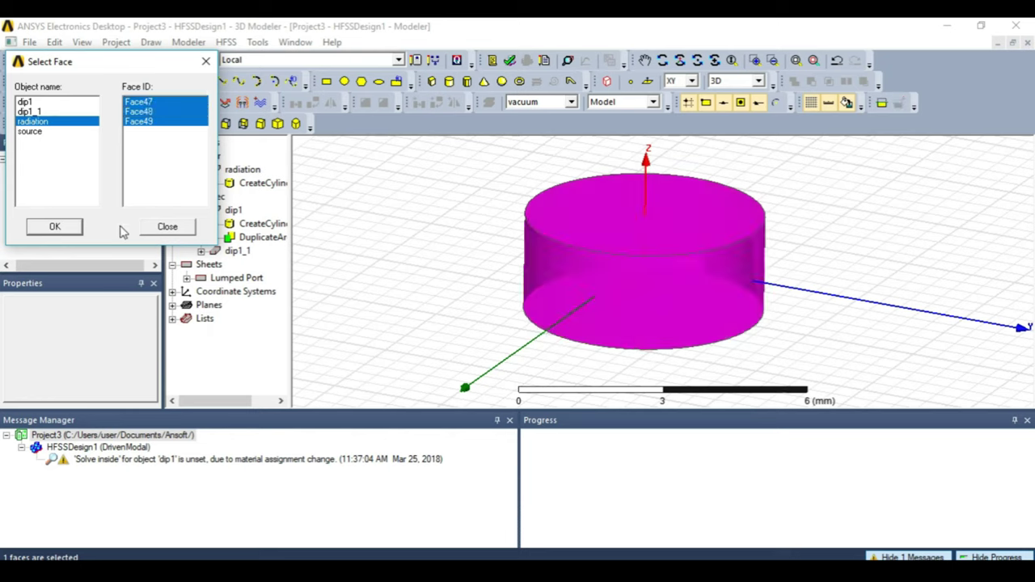
pyautogui.click(70, 230)
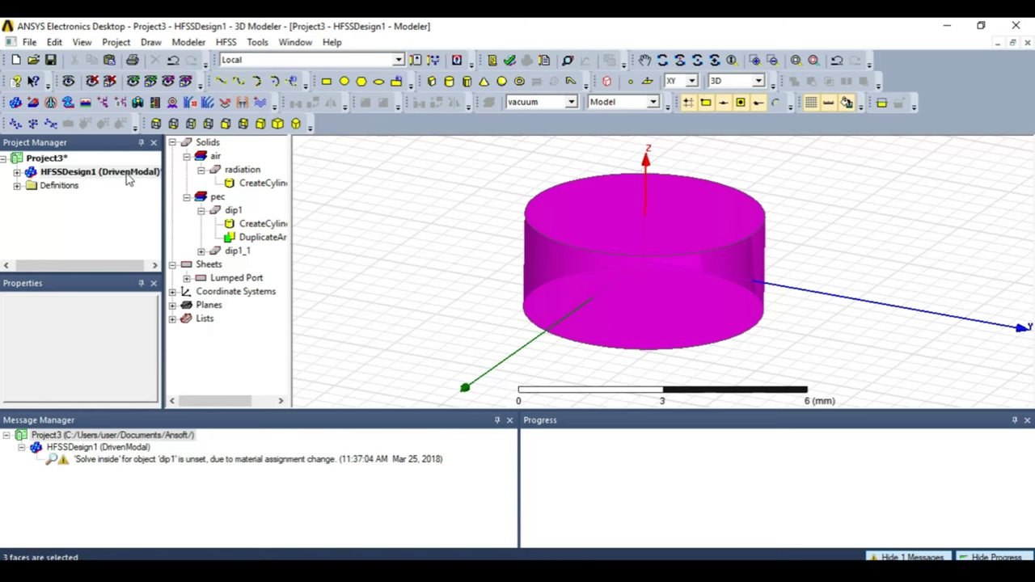
# - Assign a radiation boundary to the selected cylinder faces and run a validation check on the design
pyautogui.rightClick(584, 236)
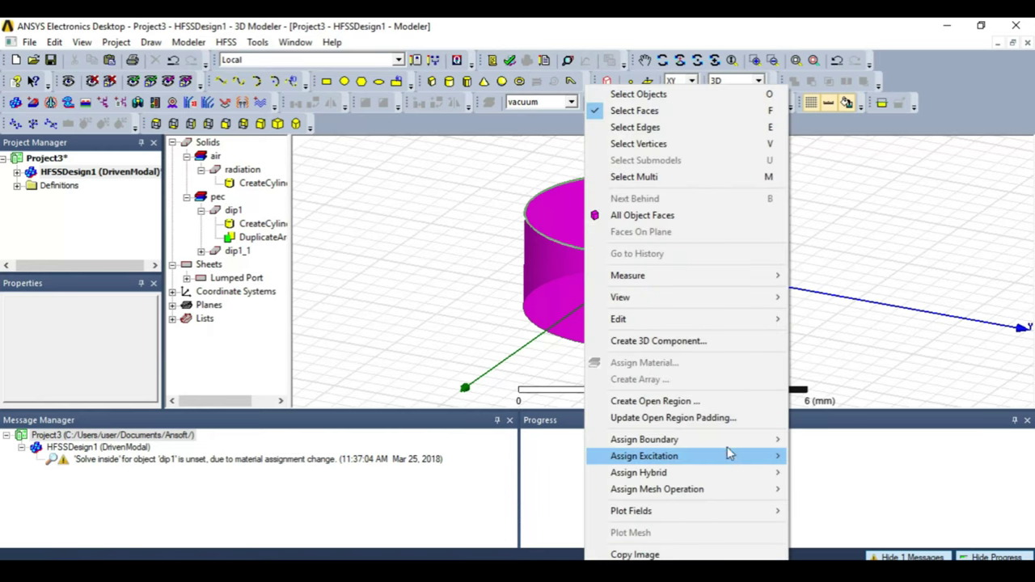
pyautogui.moveTo(738, 442)
pyautogui.click(841, 385)
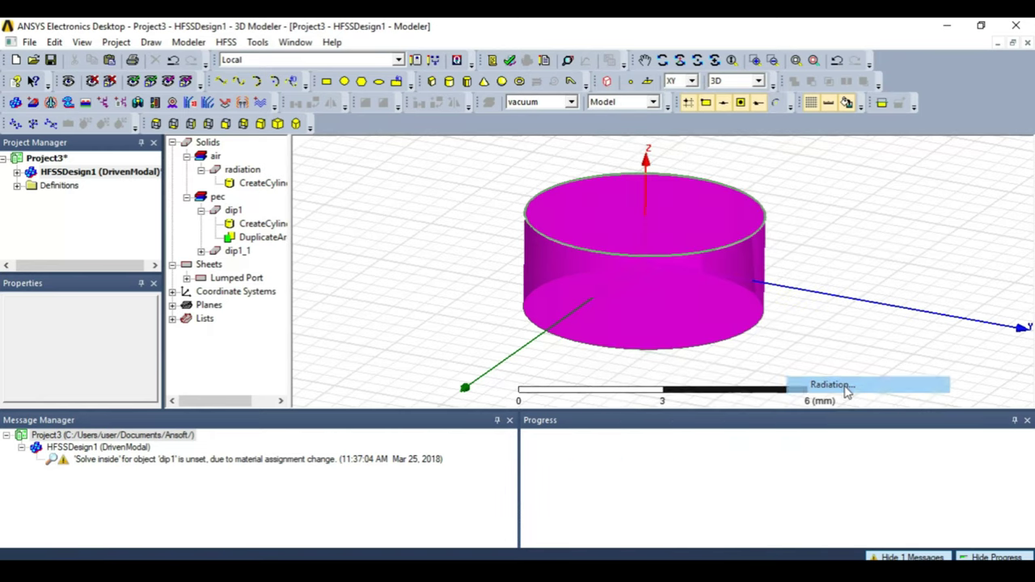
pyautogui.click(487, 411)
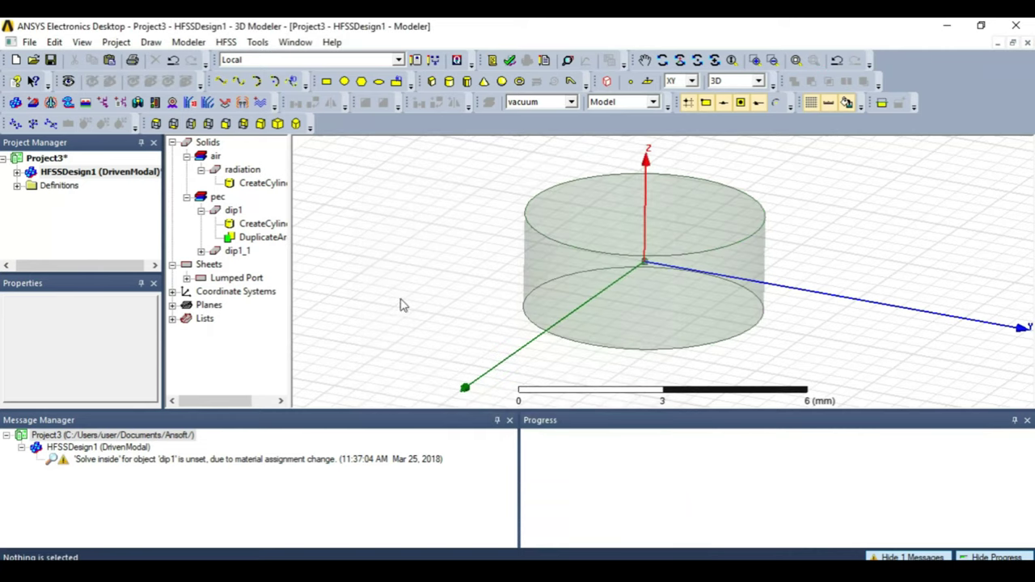
pyautogui.click(511, 63)
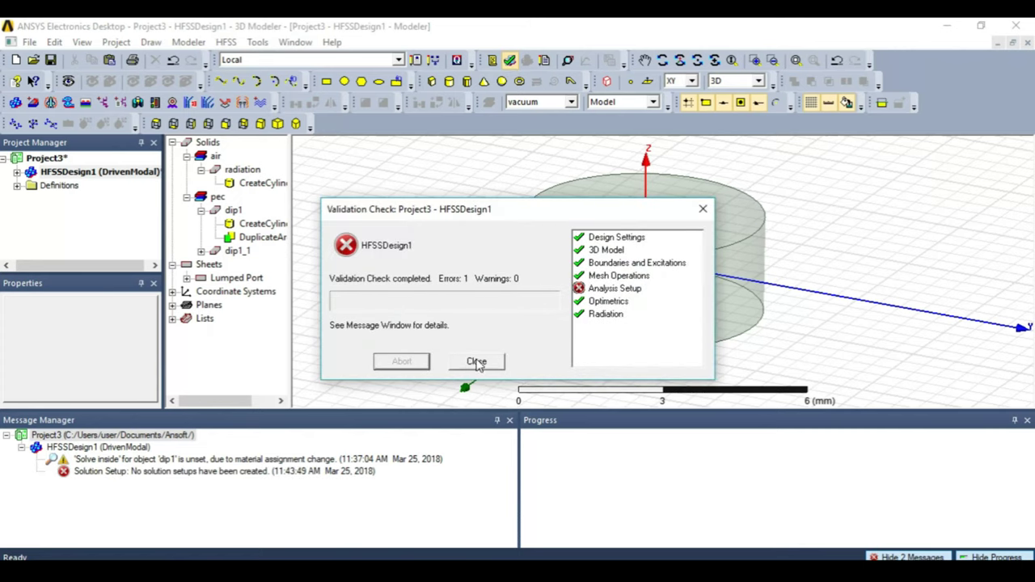
pyautogui.click(479, 364)
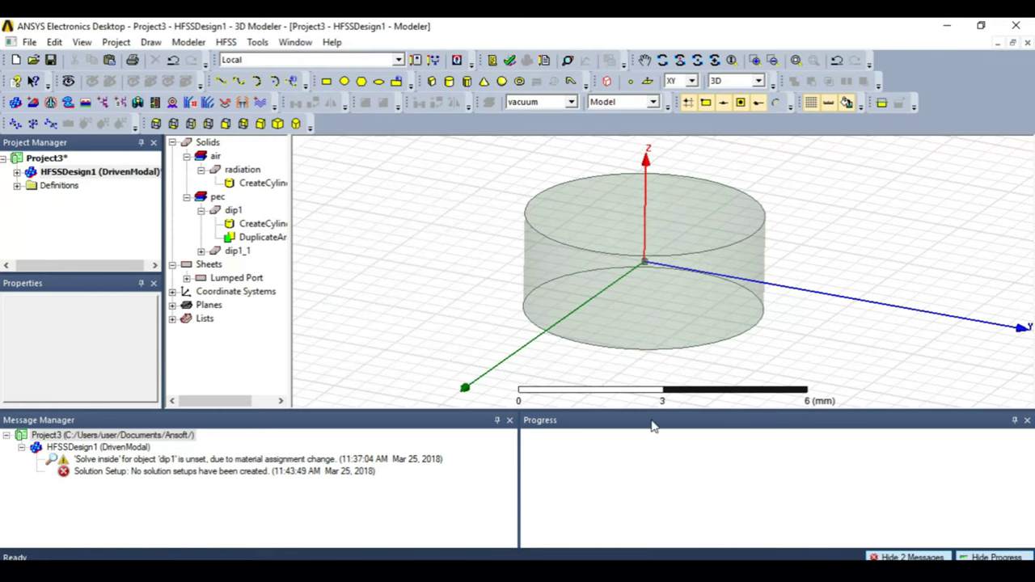
# - Switch to Notepad and replace the existing note with "so our dipole antenna design is complete"
pyautogui.hotkey('alt', 'Tab')
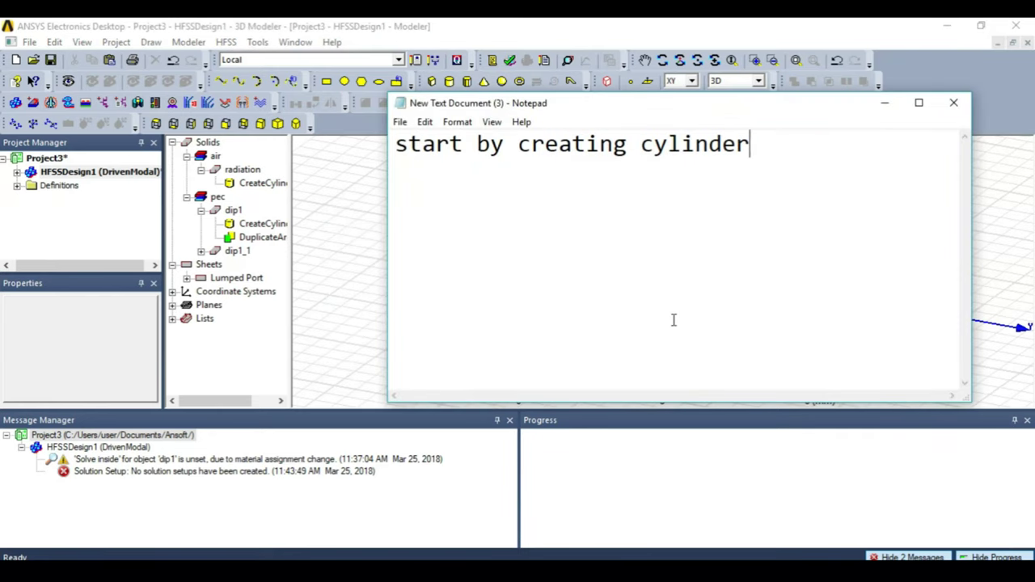
pyautogui.hotkey('ctrl', 'a')
pyautogui.write('so ')
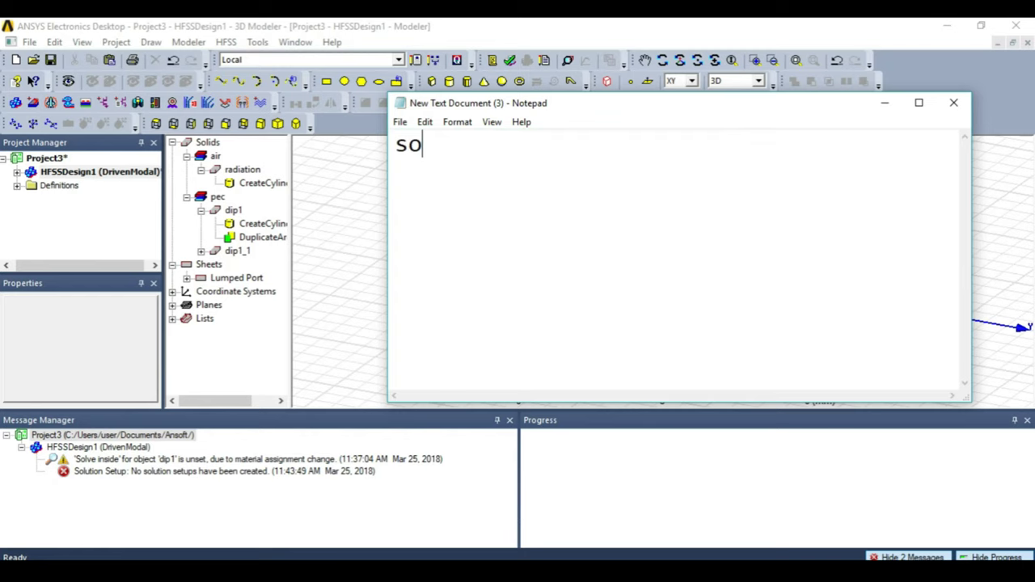
pyautogui.write('our dipole ')
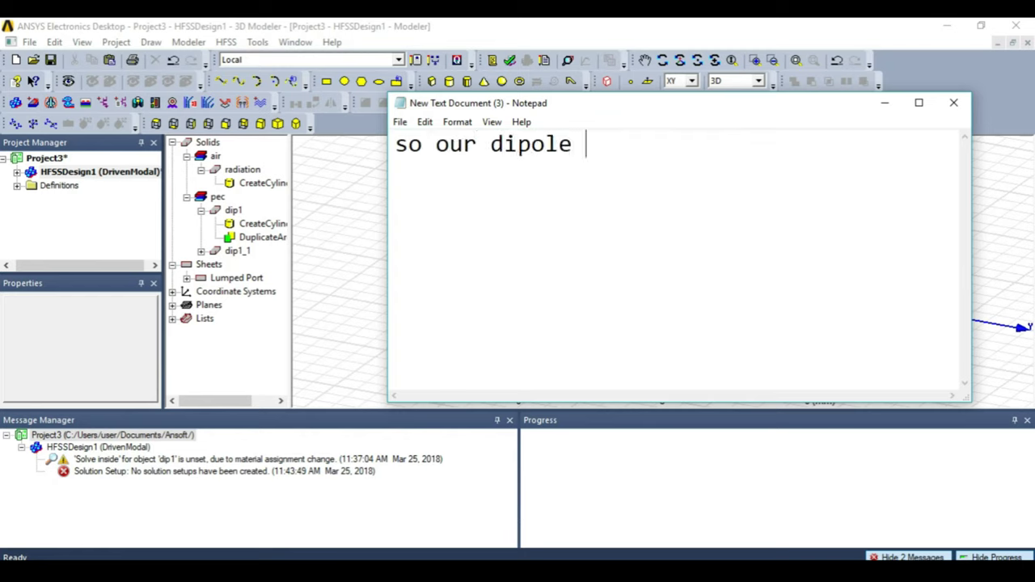
pyautogui.write('antenna')
pyautogui.write('de')
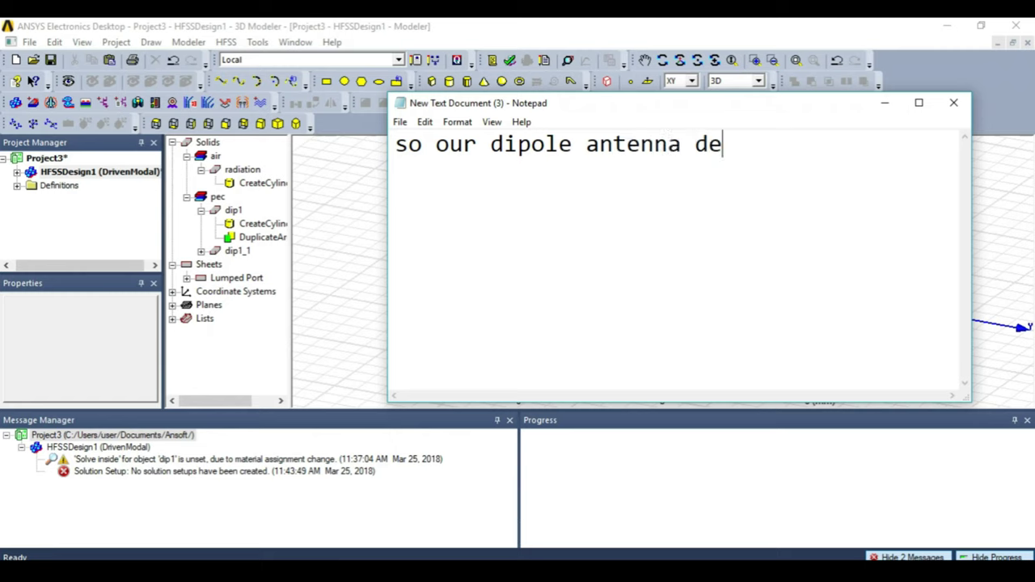
pyautogui.write('sign is complete')
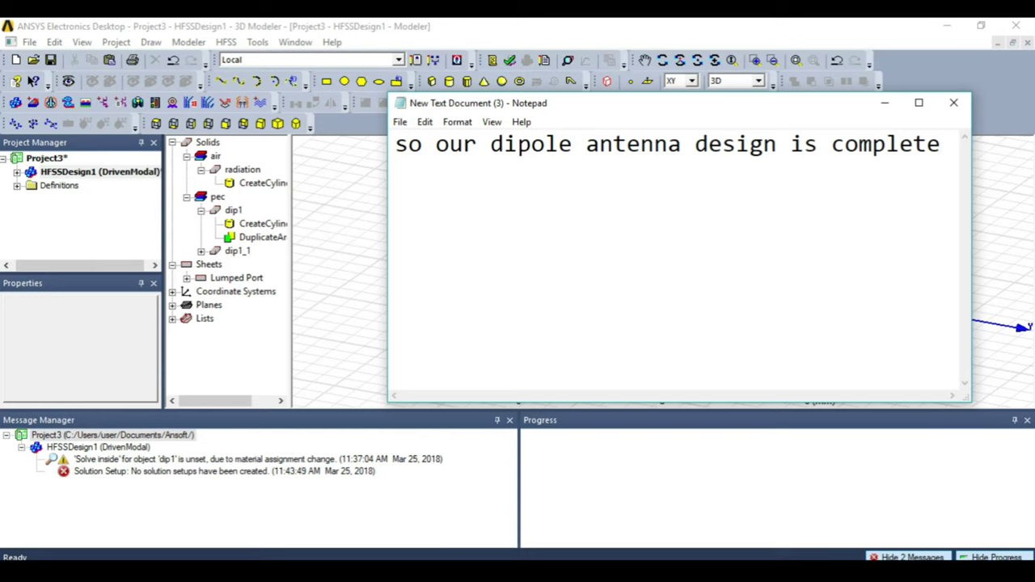
# - Replace the Notepad text with "now add solution setup"
pyautogui.hotkey('ctrl', 'a')
pyautogui.press('BackSpace')
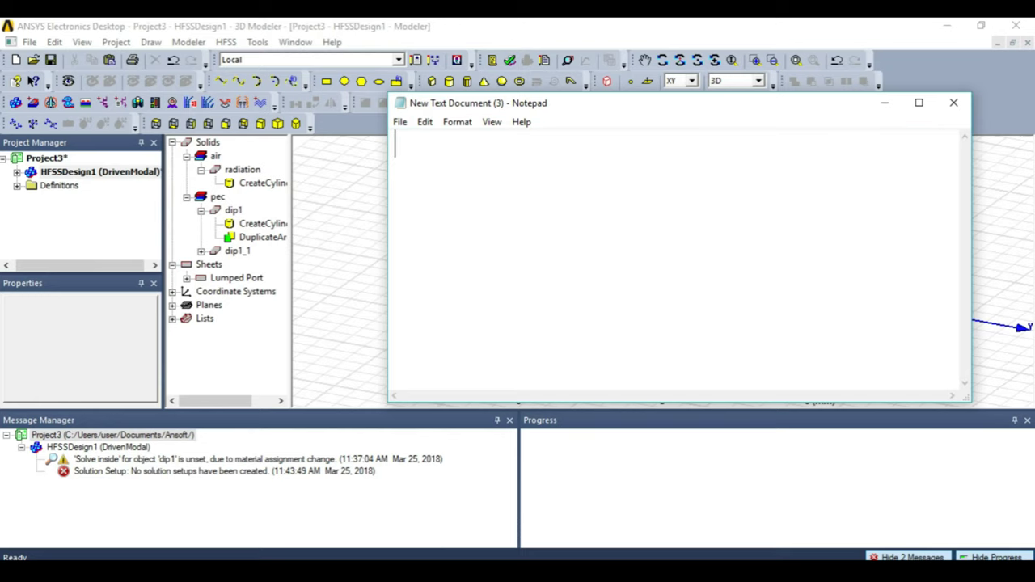
pyautogui.write('now add')
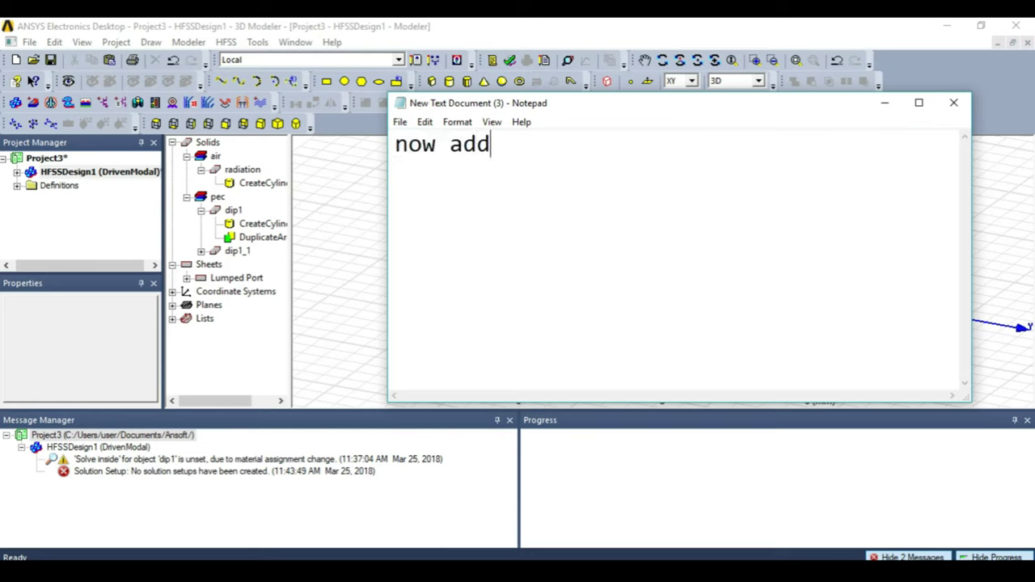
pyautogui.write(' solu')
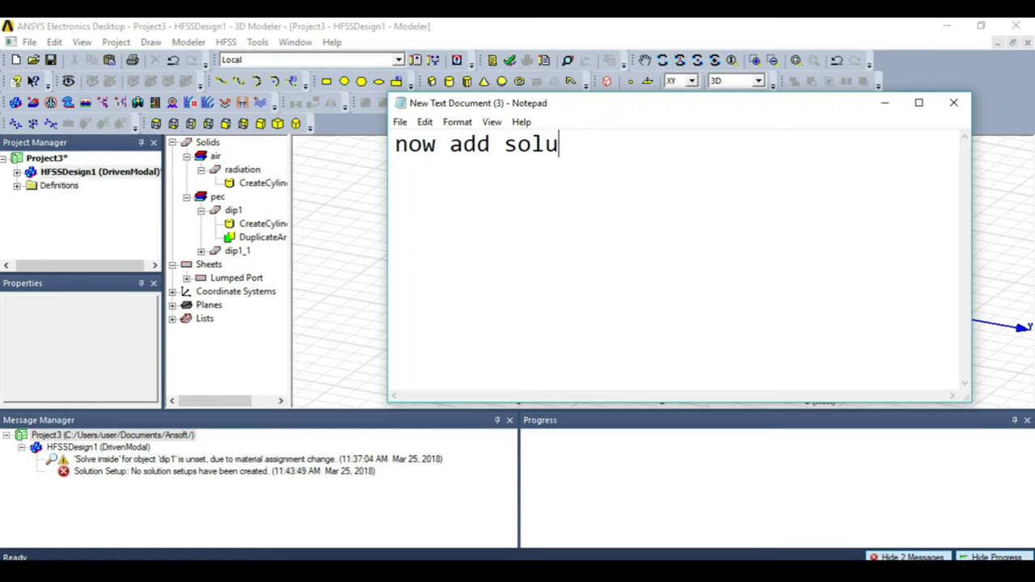
pyautogui.write('tion setu')
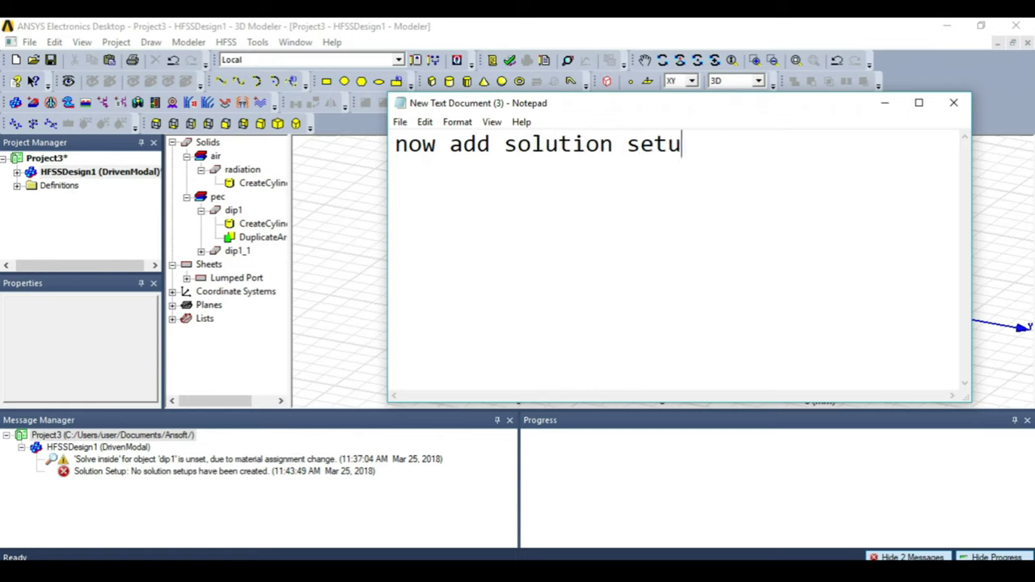
pyautogui.write('p')
# - Back in HFSS, add a driven solution setup with a solution frequency of 20 GHz and validate the design
pyautogui.click(17, 173)
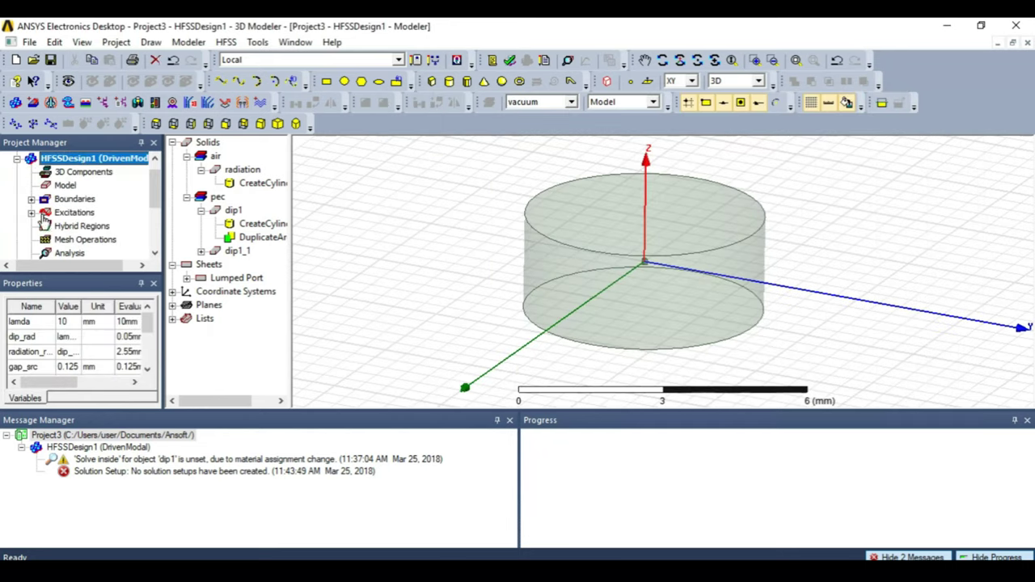
pyautogui.doubleClick(71, 254)
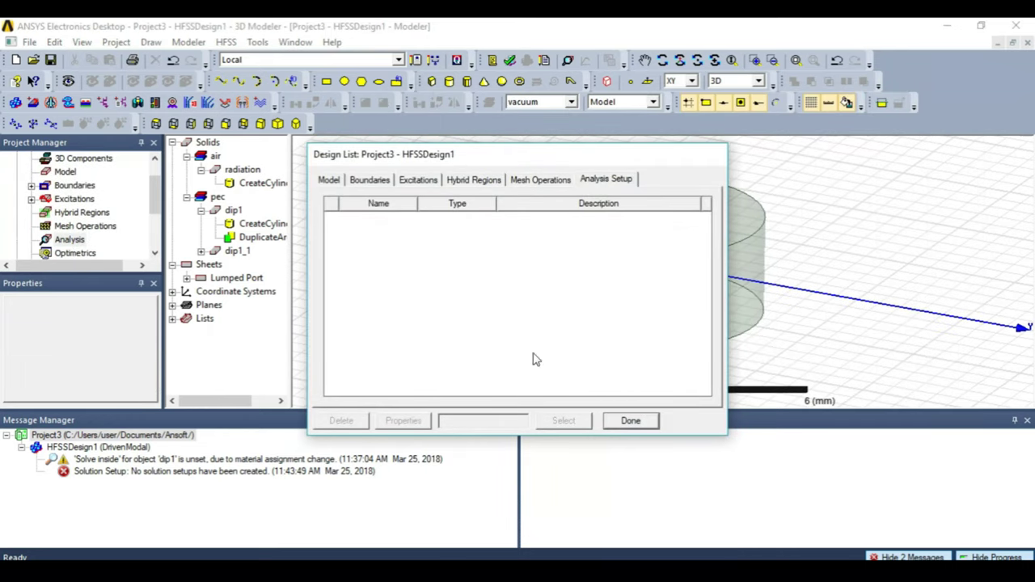
pyautogui.click(646, 421)
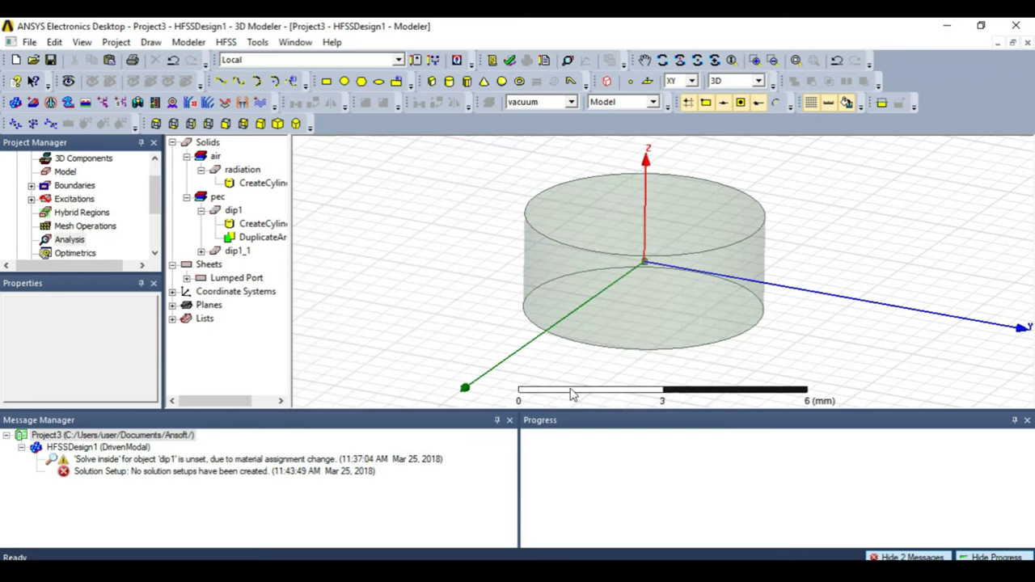
pyautogui.rightClick(81, 241)
pyautogui.click(89, 268)
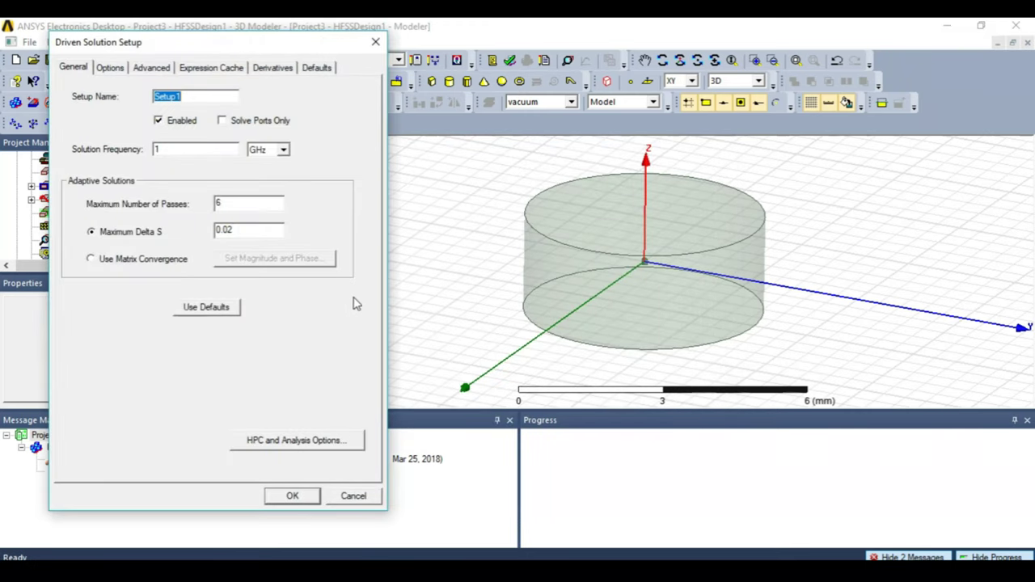
pyautogui.click(198, 151)
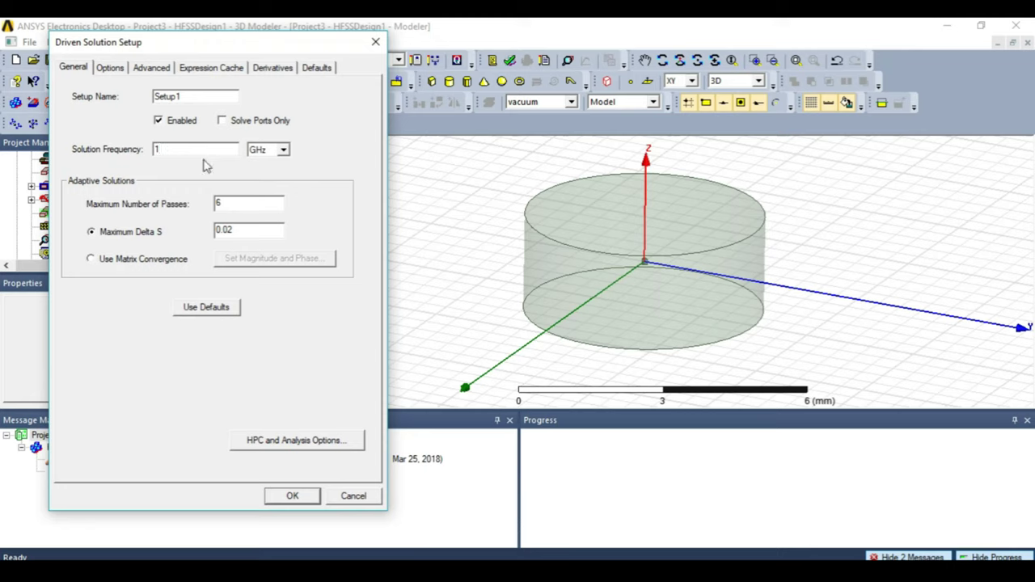
pyautogui.press('BackSpace')
pyautogui.press('BackSpace')
pyautogui.write('20')
pyautogui.click(293, 496)
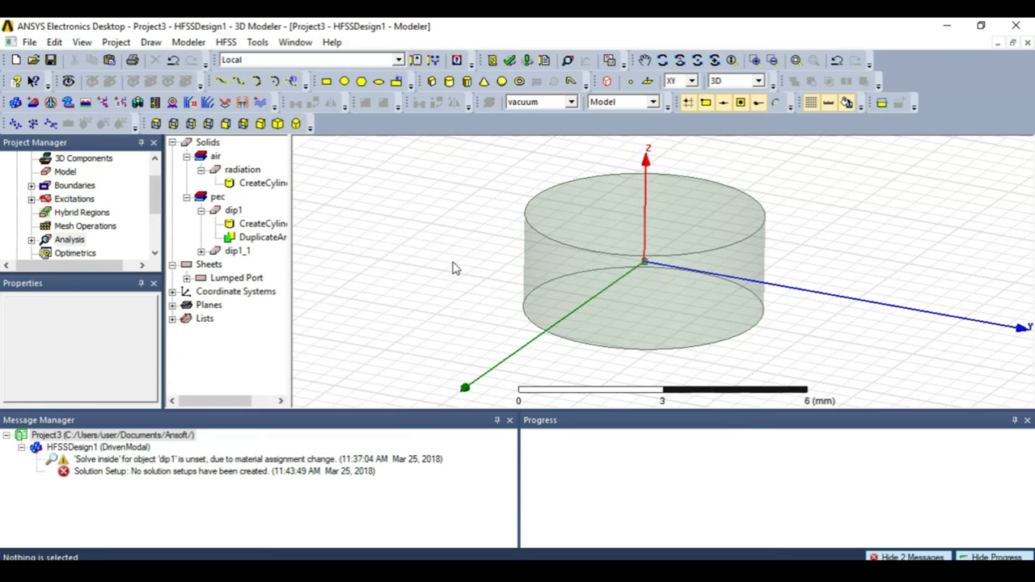
pyautogui.click(510, 61)
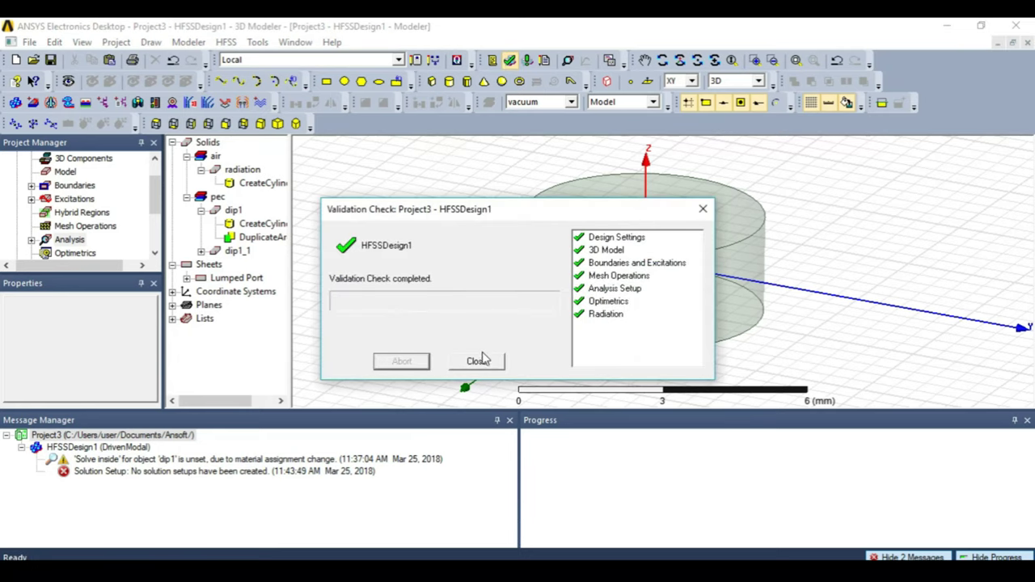
pyautogui.click(479, 361)
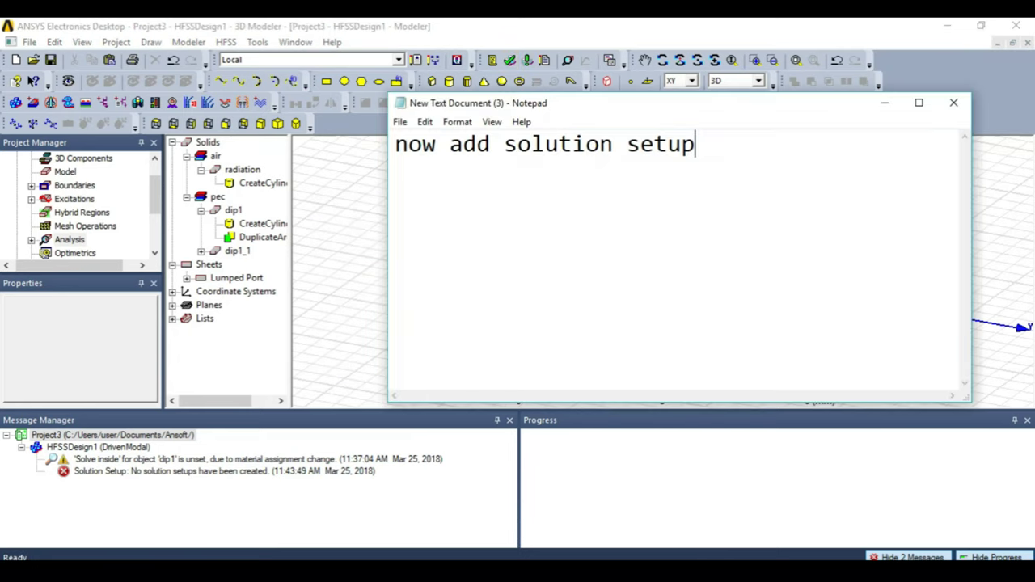
# - In Notepad, replace the note with "Analyze and get results!!" and "THANX for watching" on two lines, and minimize its window
pyautogui.hotkey('ctrl', 'a')
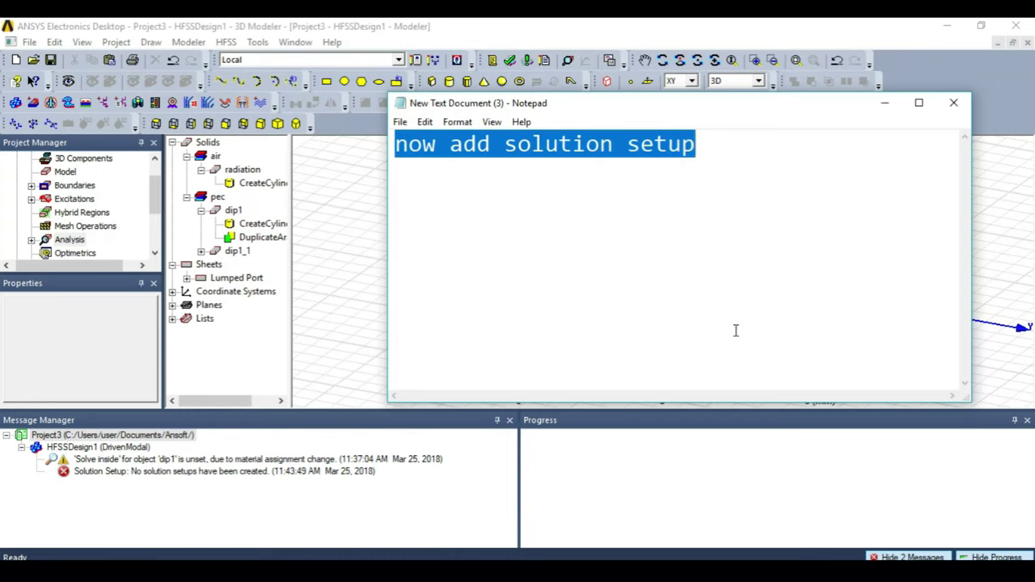
pyautogui.write('Analyz')
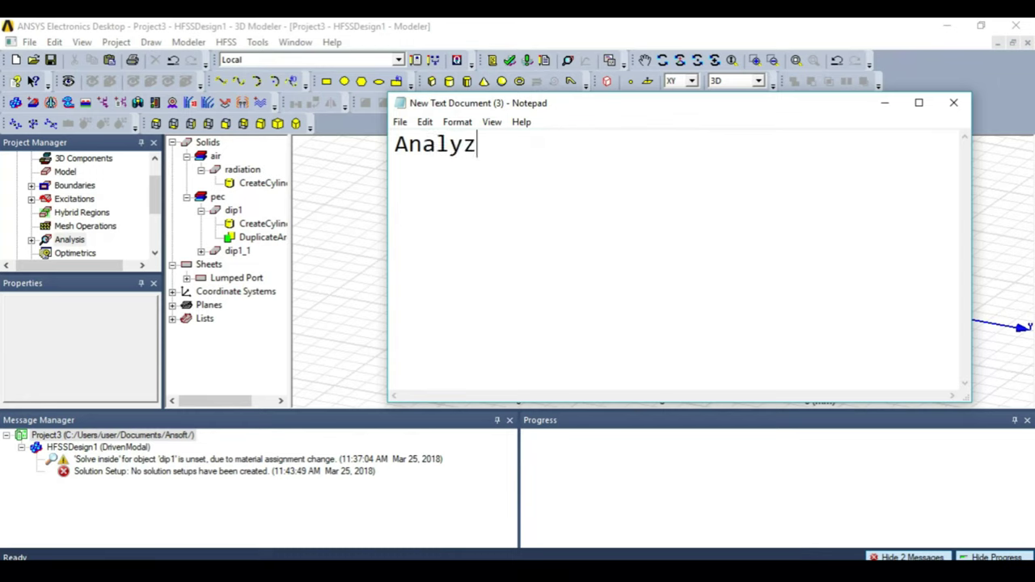
pyautogui.write('e and ge')
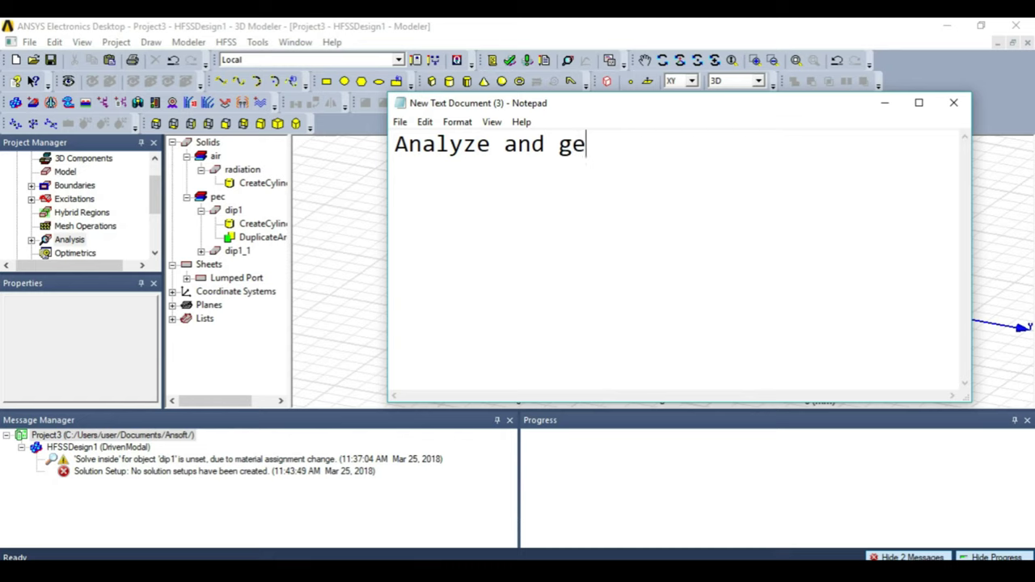
pyautogui.write('t result')
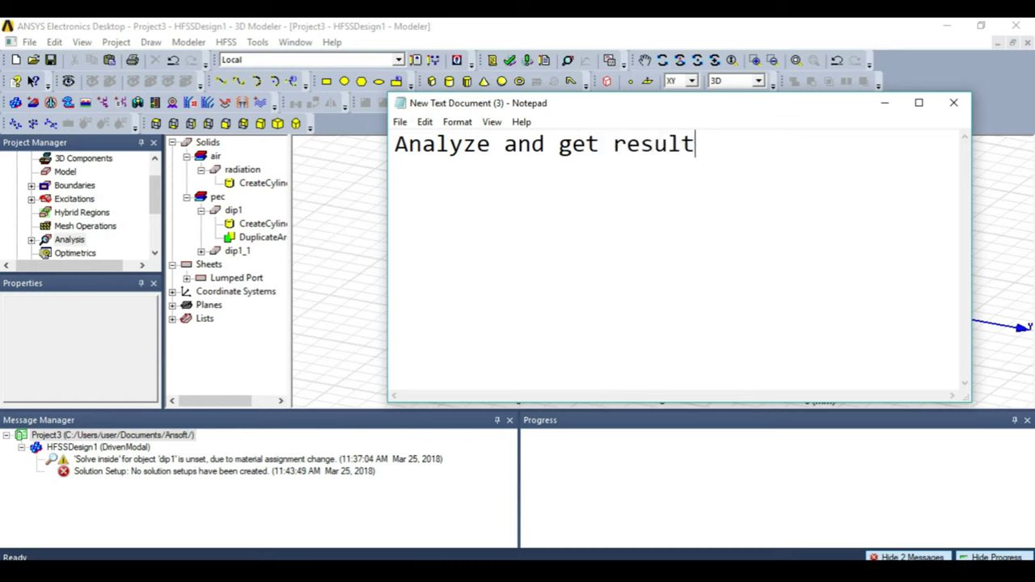
pyautogui.write('s!!')
pyautogui.press('Return')
pyautogui.write('THANX ')
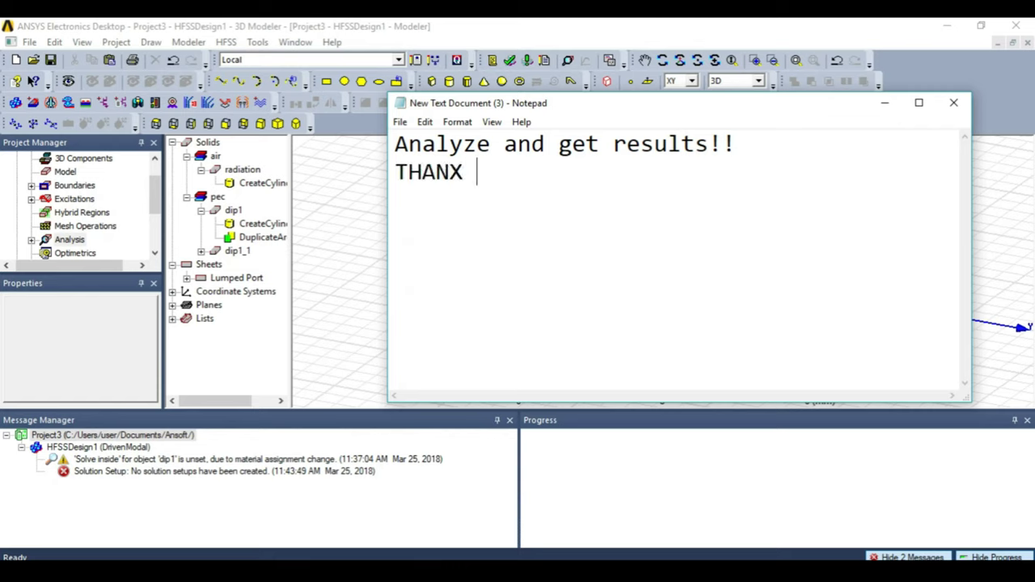
pyautogui.write('for wa')
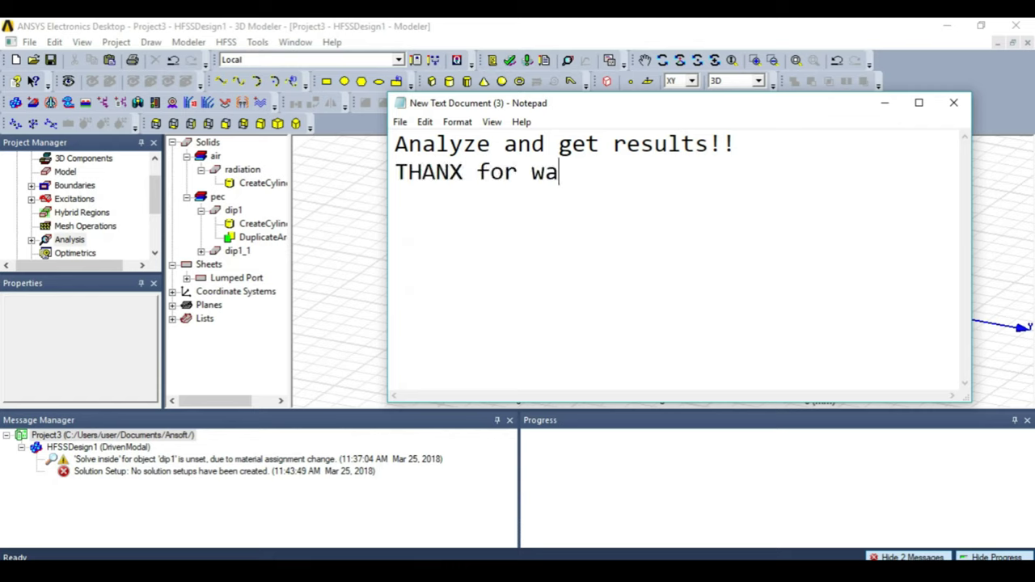
pyautogui.write('tching')
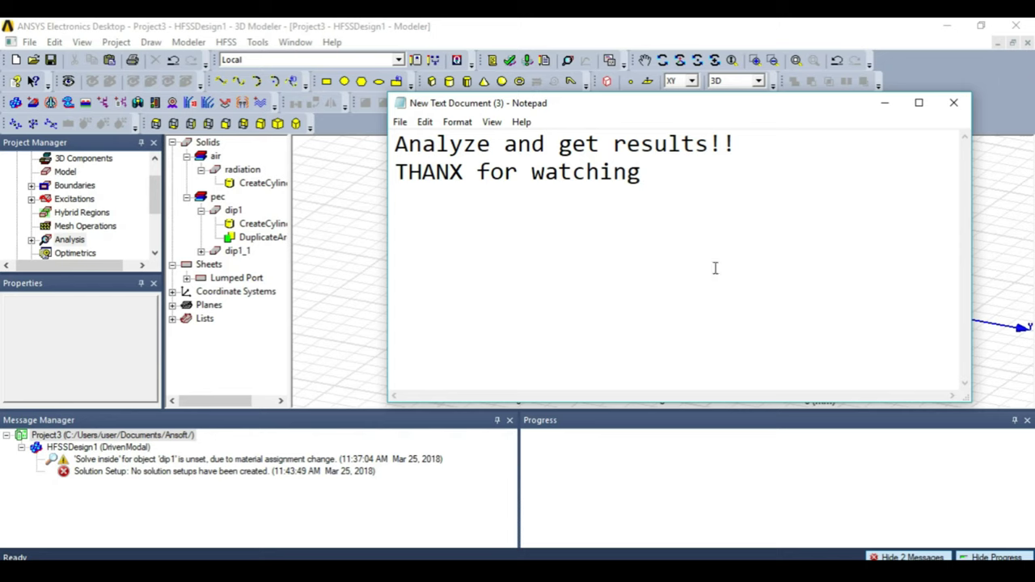
pyautogui.click(884, 104)
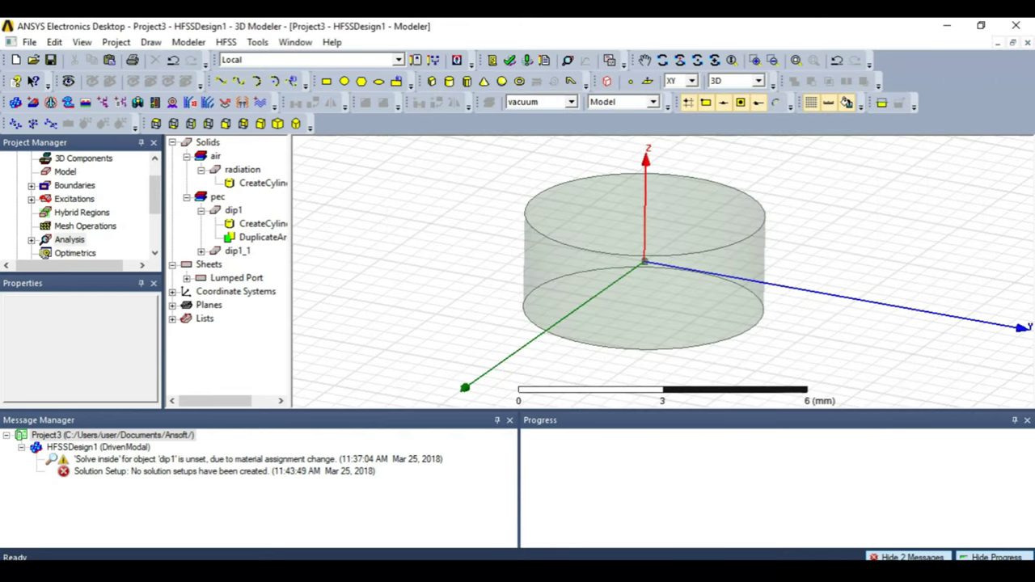